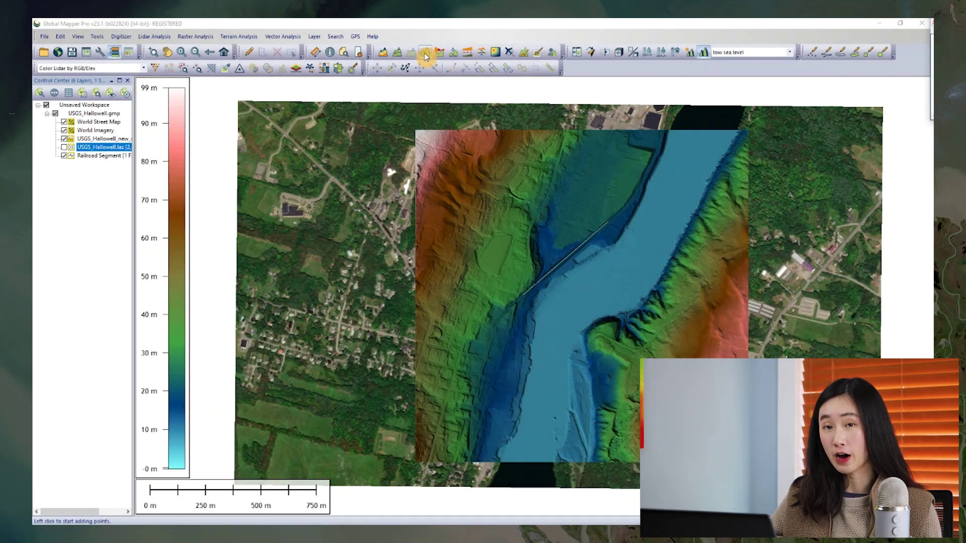
- Draw a path profile line across the river from the western slope to the eastern hillside, and move the profile window below the line
drag(511, 189, 719, 240)
click(720, 240)
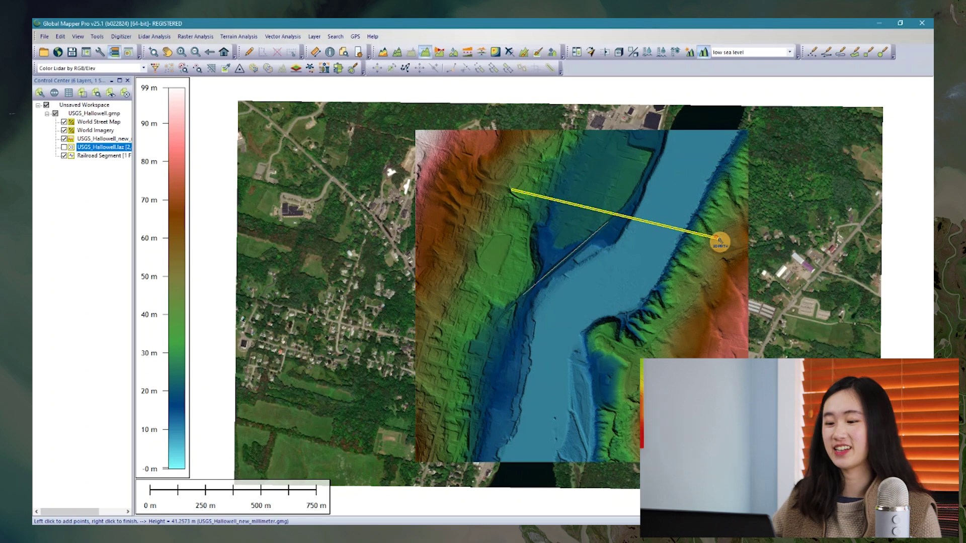
right_click(720, 241)
drag(552, 274, 549, 187)
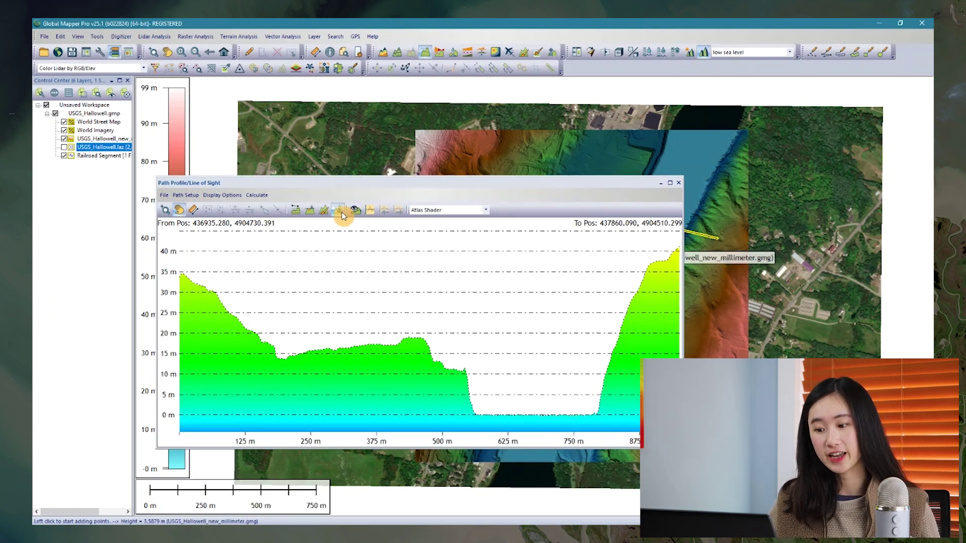
drag(387, 191, 478, 267)
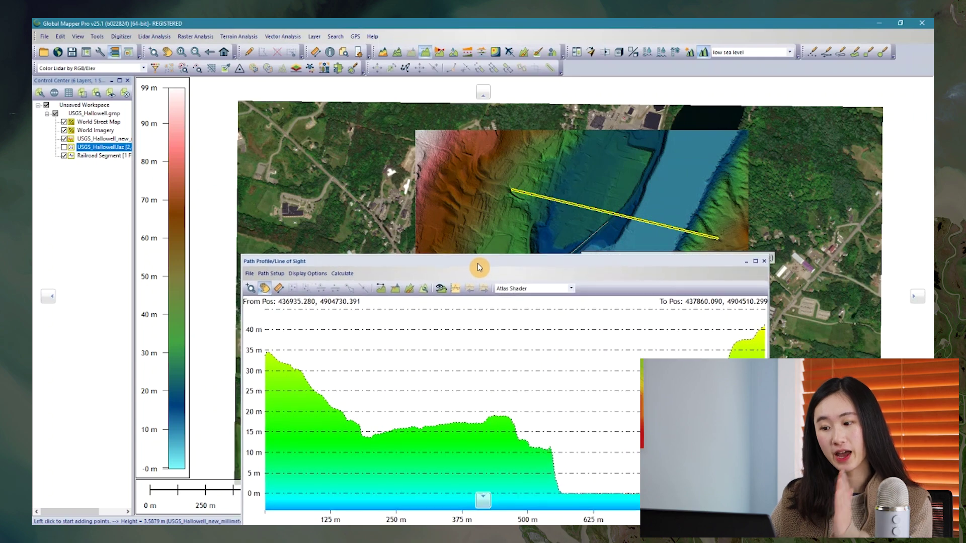
- Display a series of profiles perpendicular to the path with a perpendicular path length of 100 meters, and apply it
click(429, 291)
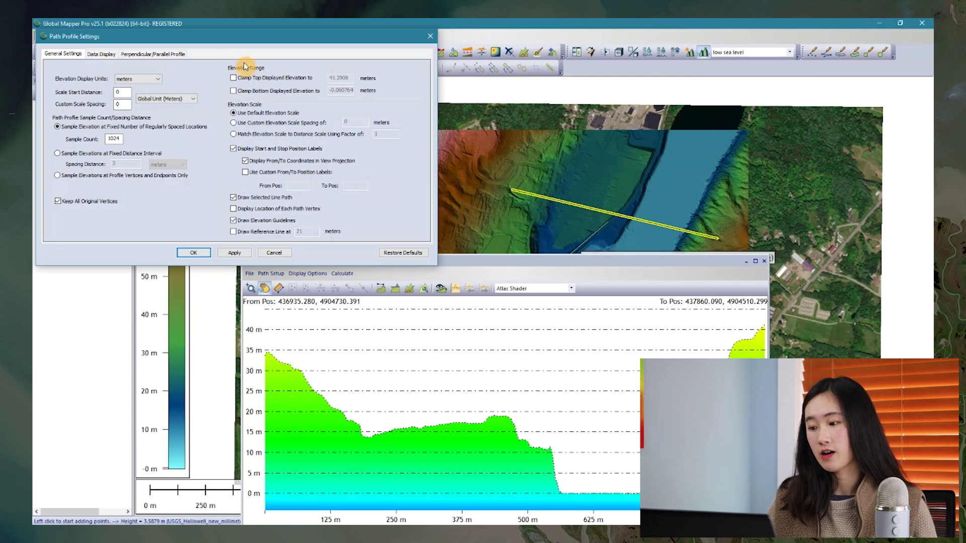
click(169, 54)
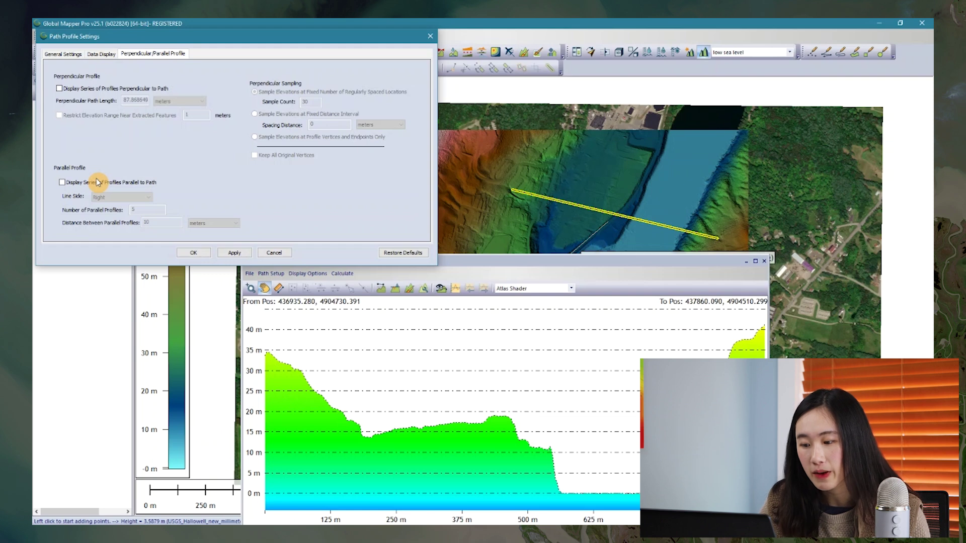
click(89, 89)
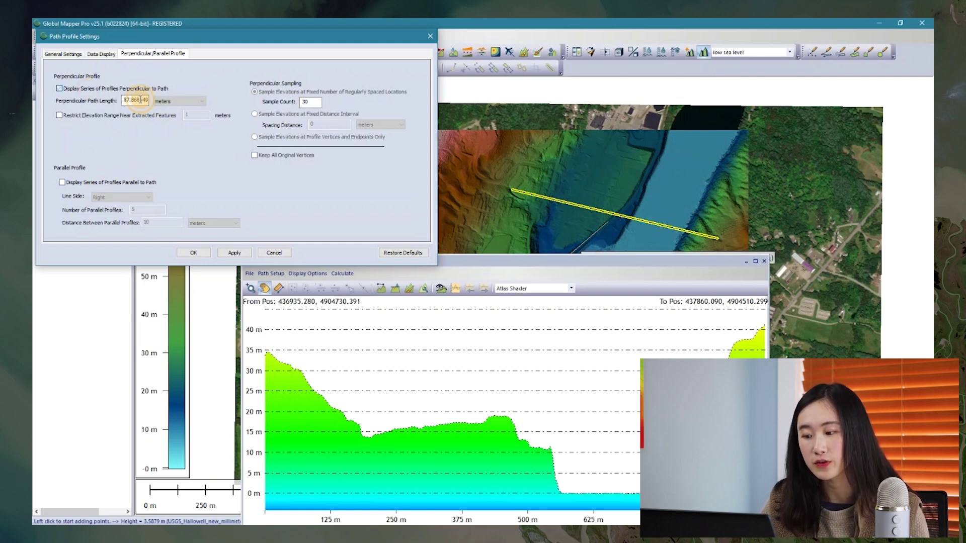
double_click(125, 100)
text(100)
click(234, 252)
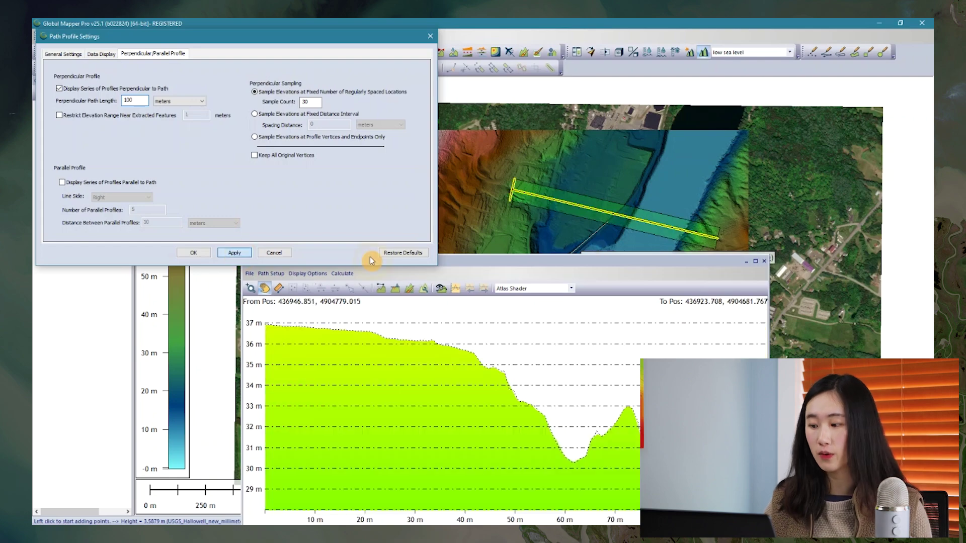
- Step through the perpendicular profiles to examine the terrain cross-sections along the path
click(439, 289)
click(483, 289)
click(483, 288)
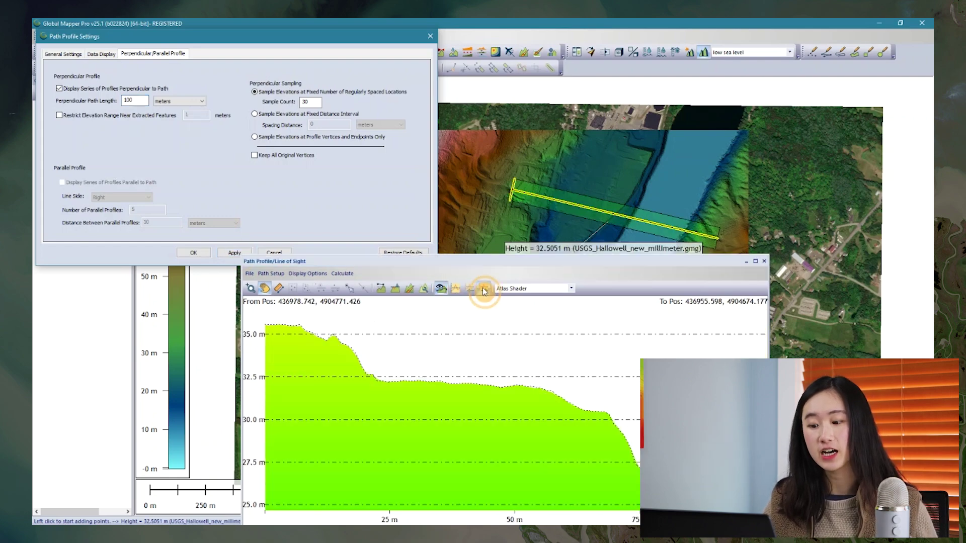
click(483, 289)
click(483, 289)
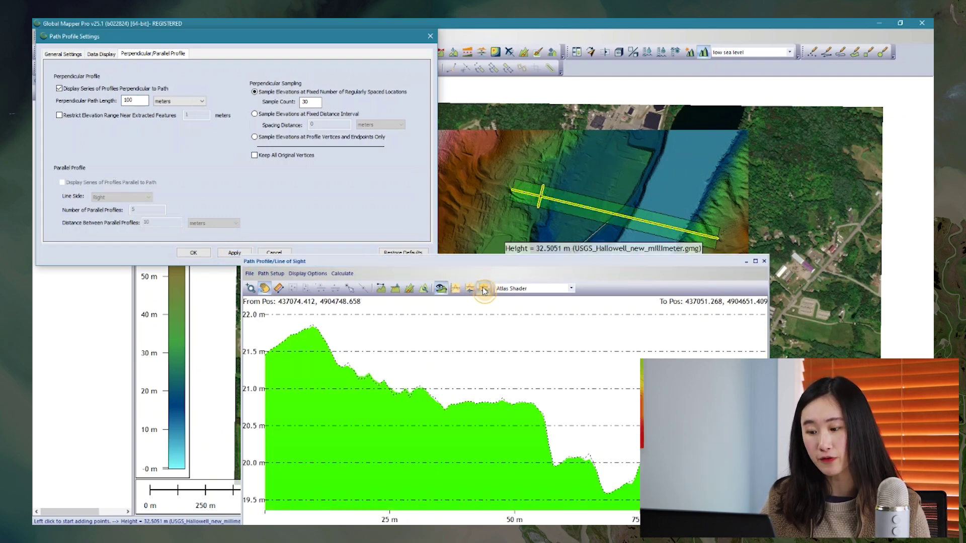
click(484, 289)
click(483, 289)
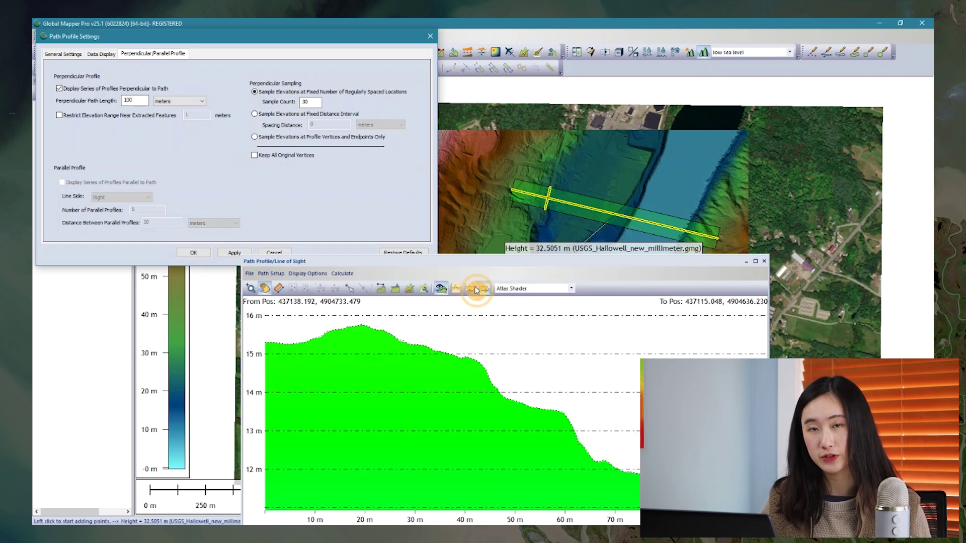
click(483, 289)
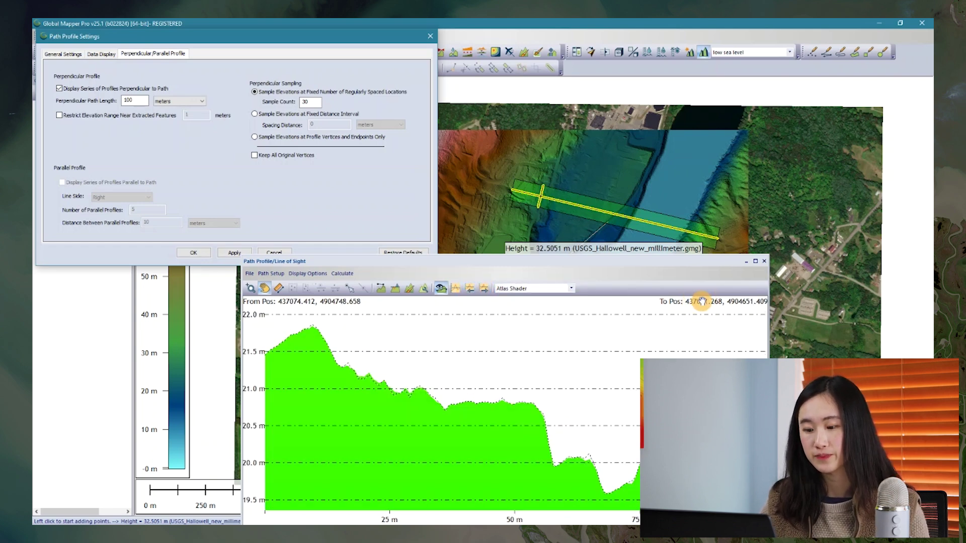
- Turn off the perpendicular profiles and display a series of profiles parallel to the path instead, applying the change
click(60, 88)
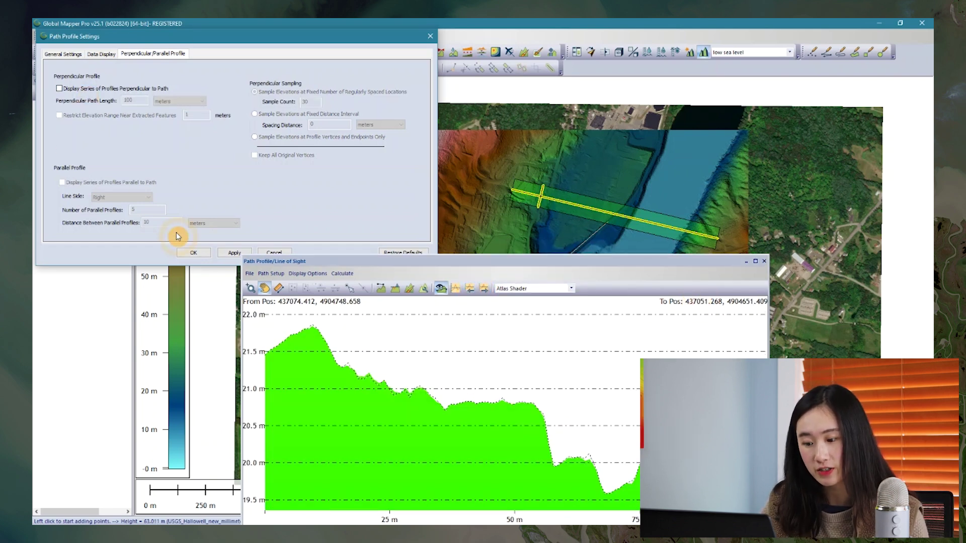
click(232, 254)
click(62, 182)
click(232, 253)
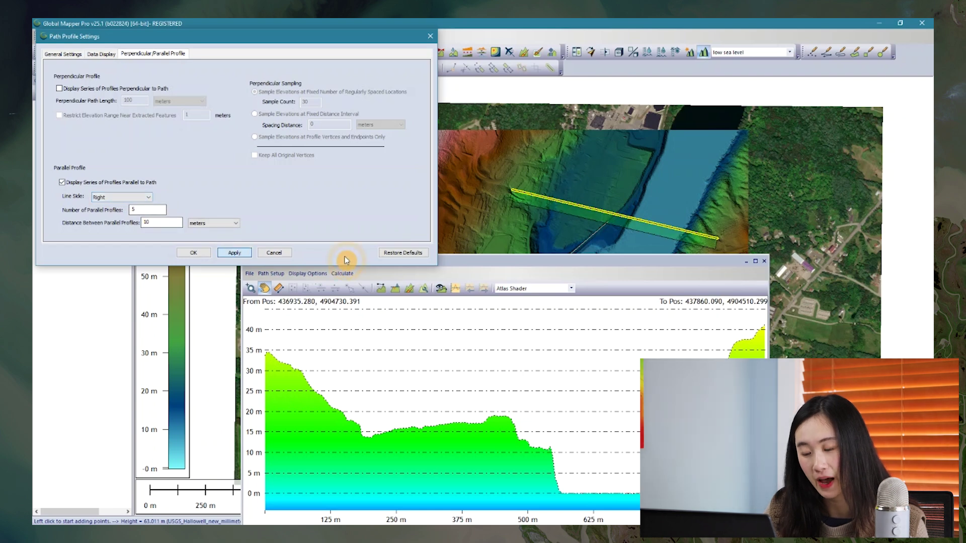
- Step through the parallel profiles of the river transect, then close the profile settings and window and clear the path from the map
click(484, 289)
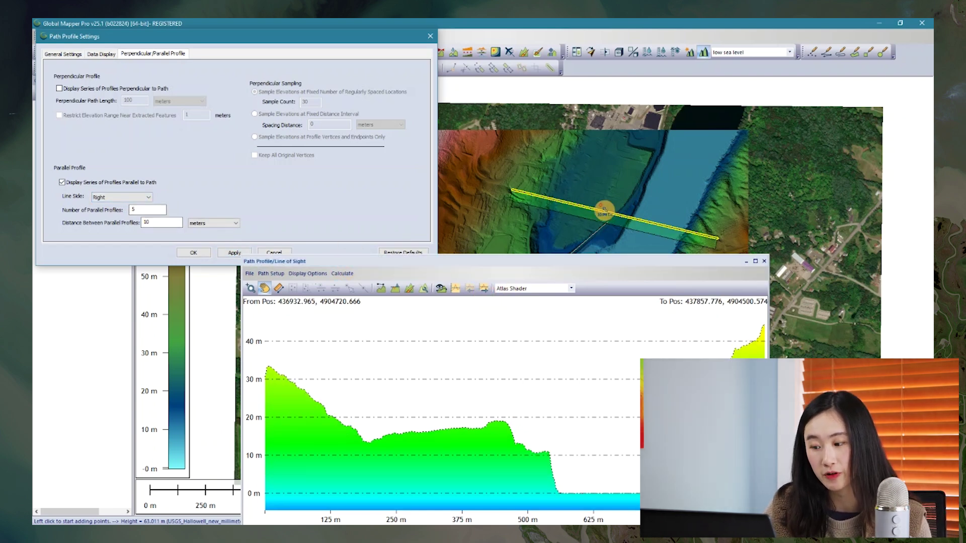
click(486, 290)
click(486, 290)
click(486, 290)
click(486, 290)
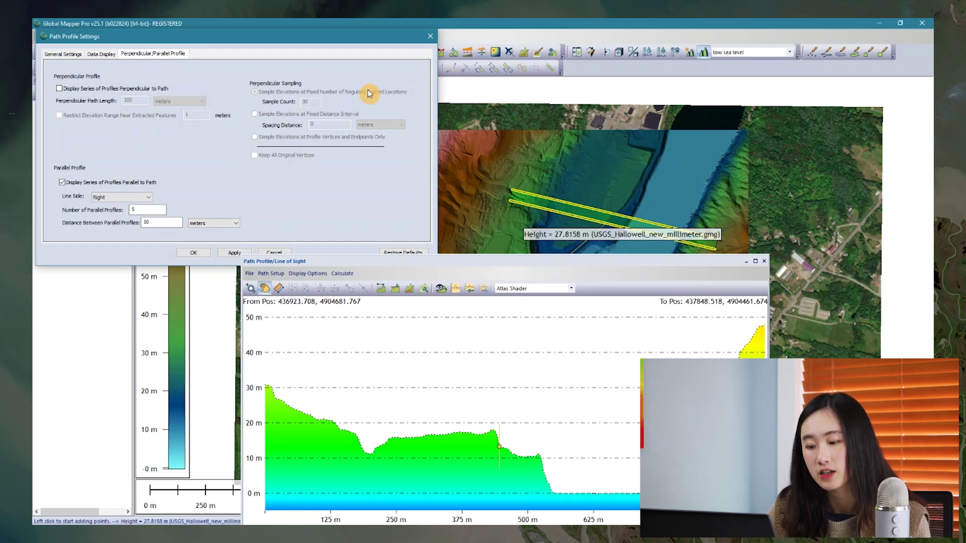
click(431, 36)
key(Escape)
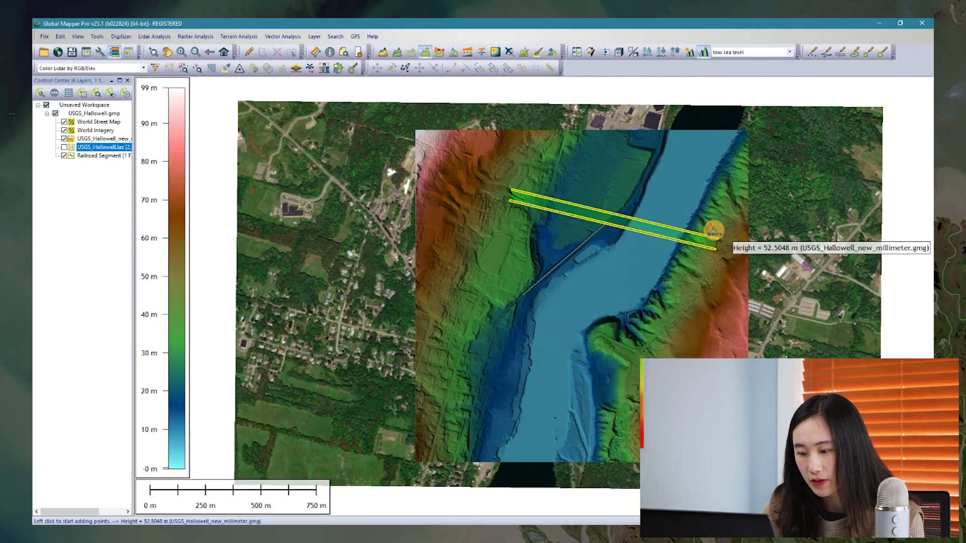
click(634, 205)
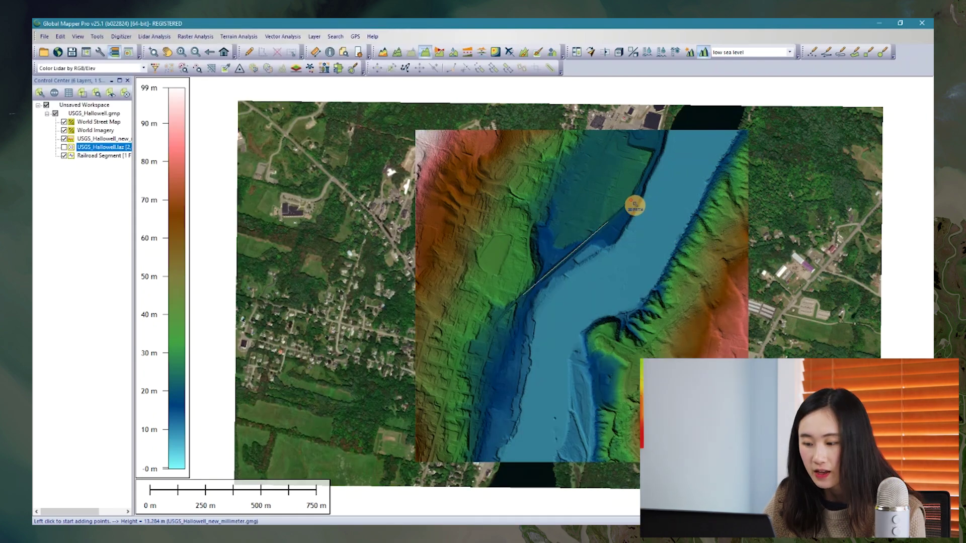
- Hide the USGS_Hallowell_new_millimeter terrain layer and the World Imagery layer to view the street map around the railroad segment
click(64, 139)
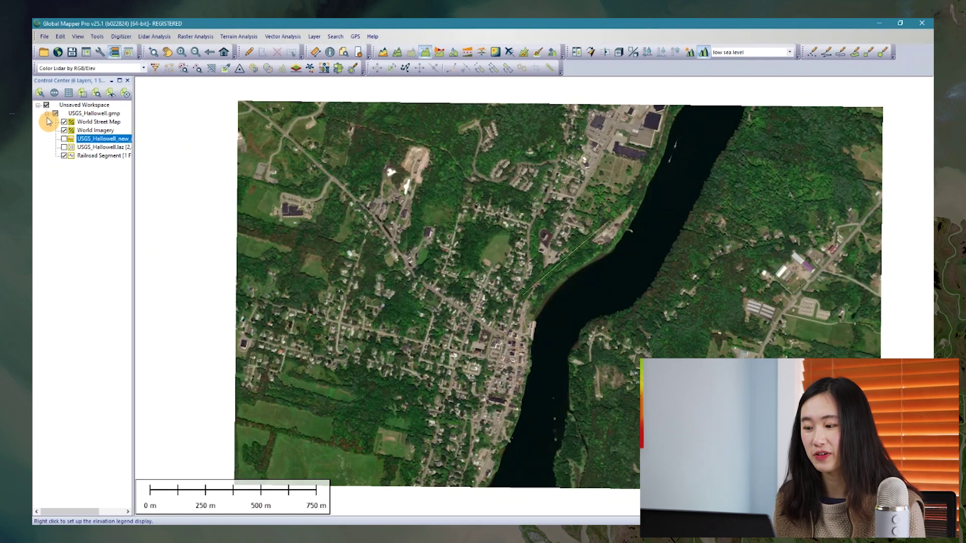
click(64, 131)
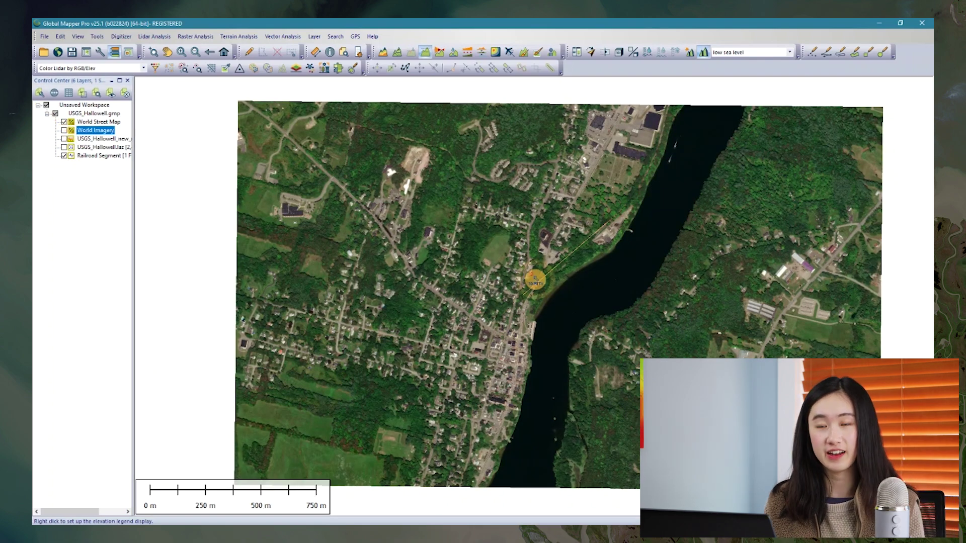
click(153, 52)
drag(453, 455, 686, 138)
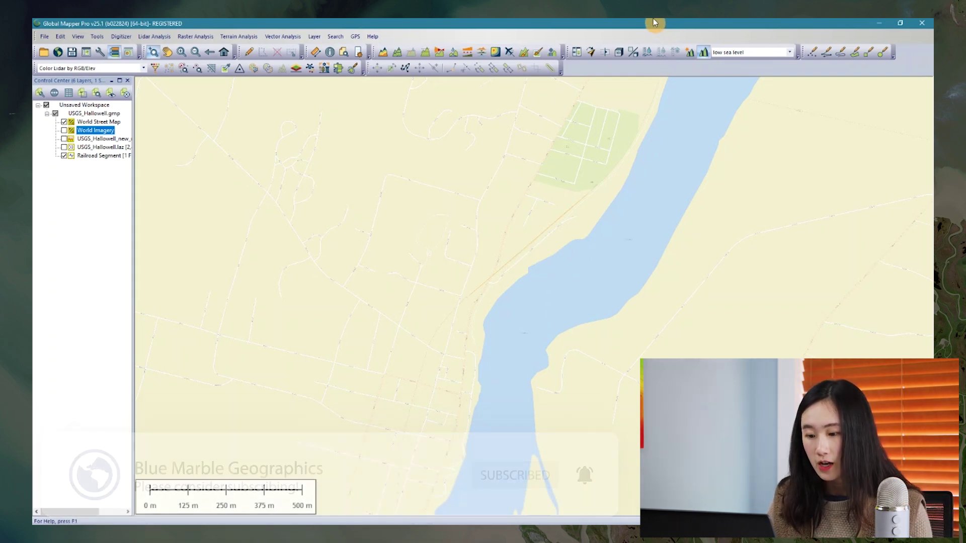
- Select the railroad segment line on the street map with the Digitizer tool
click(248, 52)
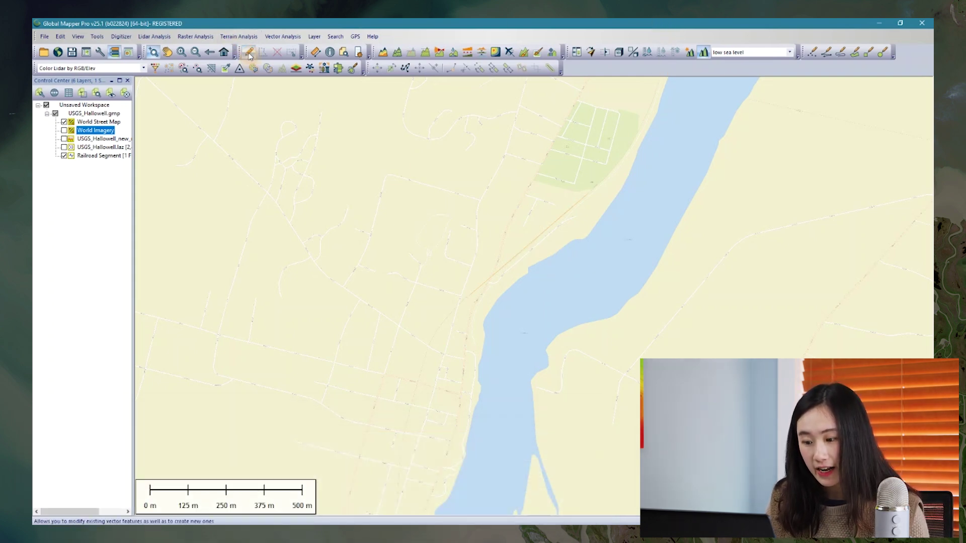
drag(538, 264, 538, 264)
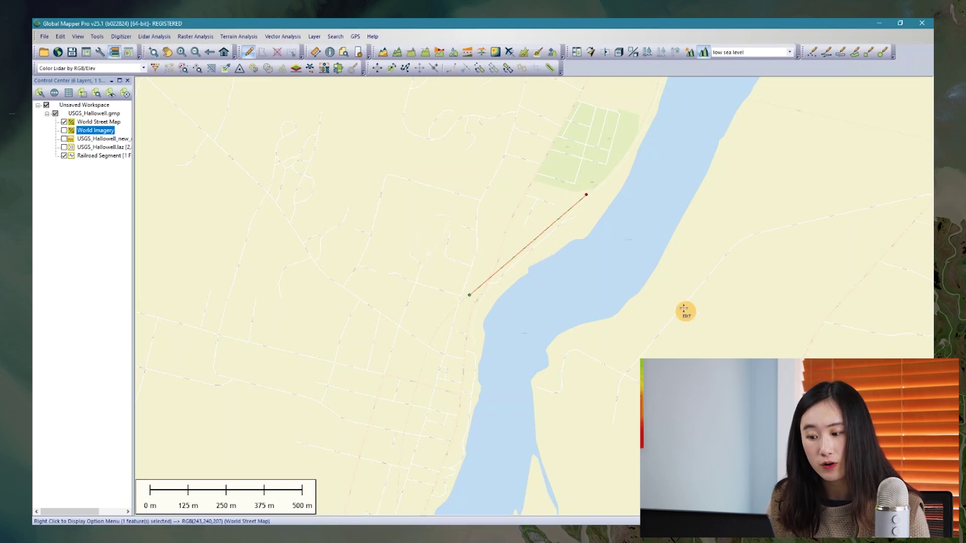
right_click(518, 259)
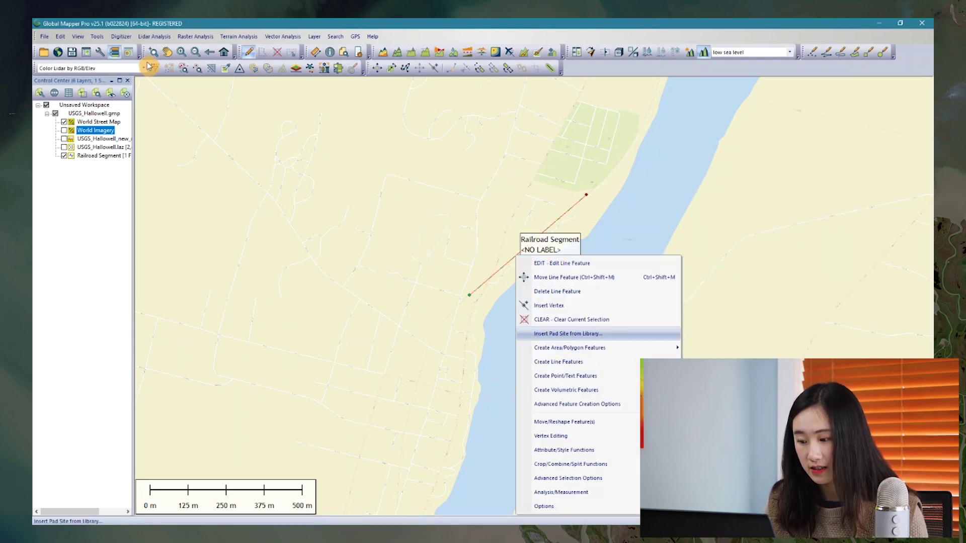
- Hide the World Street Map layer, show the USGS_Hallowell_new_millimeter terrain layer again, and select the Railroad Segment layer to inspect its terrain
click(98, 122)
right_click(101, 125)
click(66, 151)
click(64, 138)
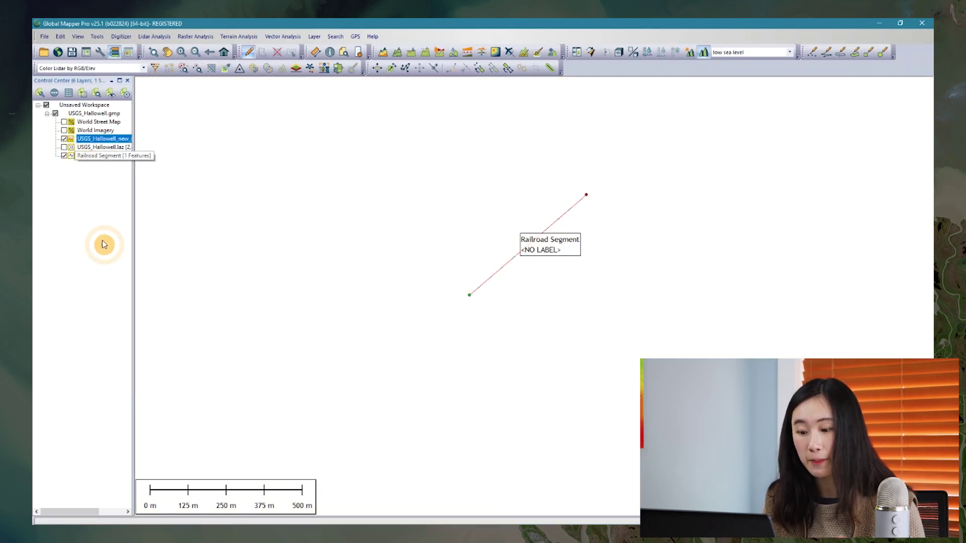
right_click(100, 157)
click(124, 258)
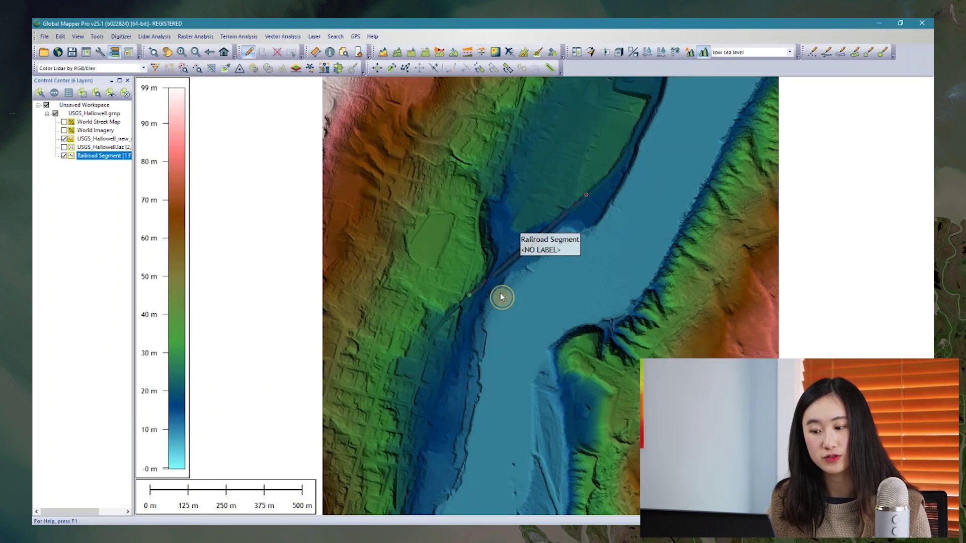
scroll(539, 254, up, 3)
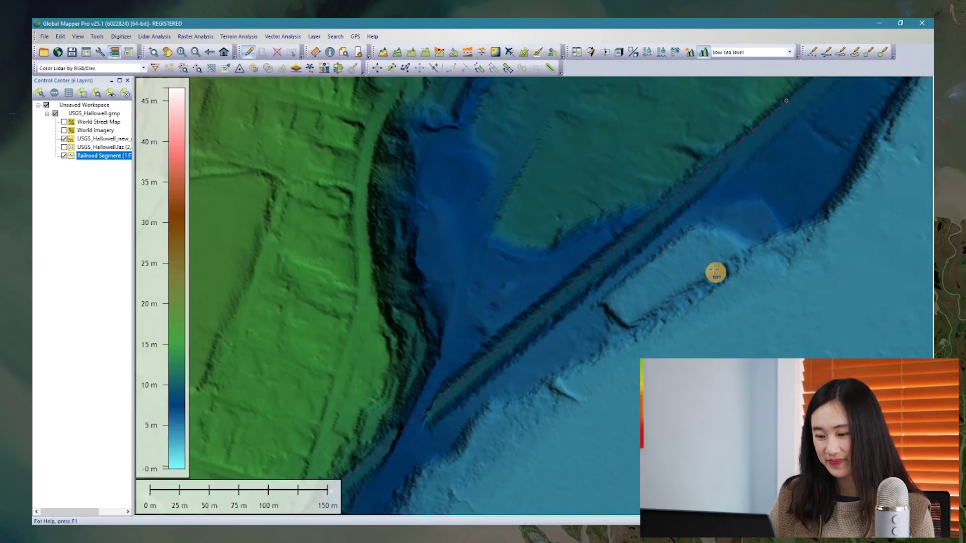
click(716, 268)
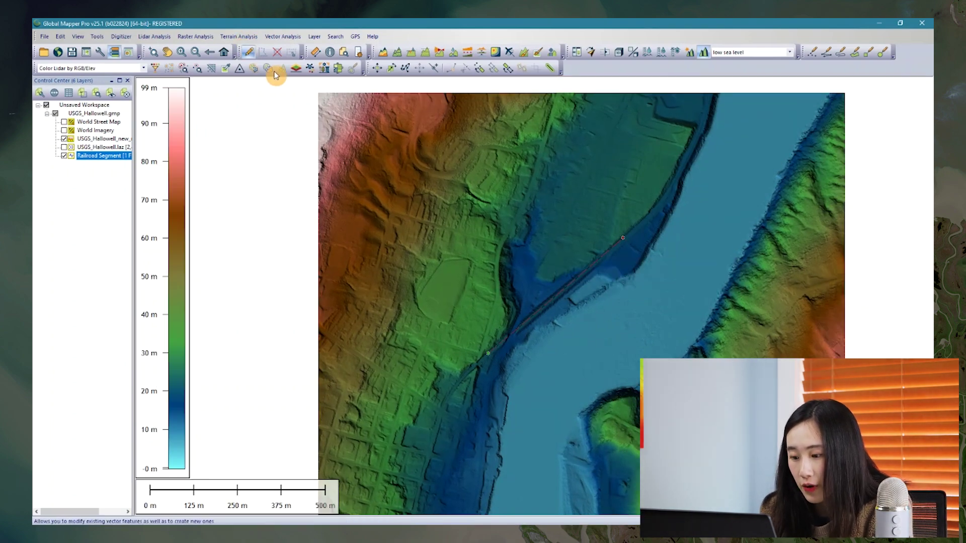
- Generate a path profile along the railroad segment line and dock the profile window above the map
right_click(549, 304)
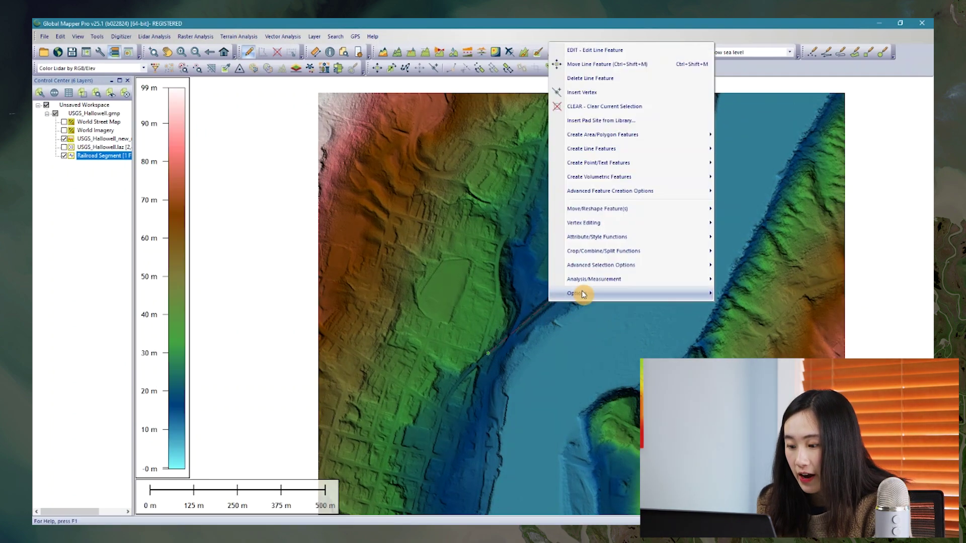
mouse_move(608, 280)
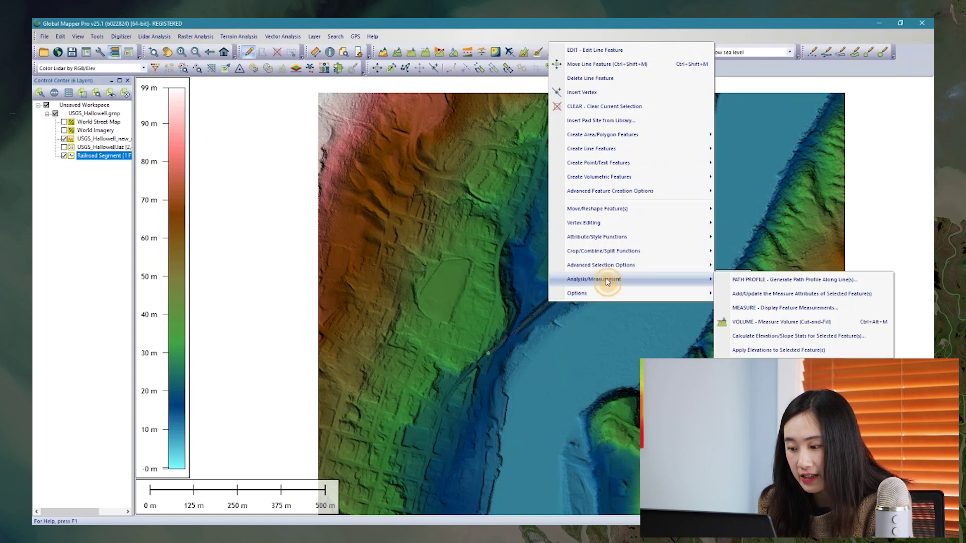
click(730, 280)
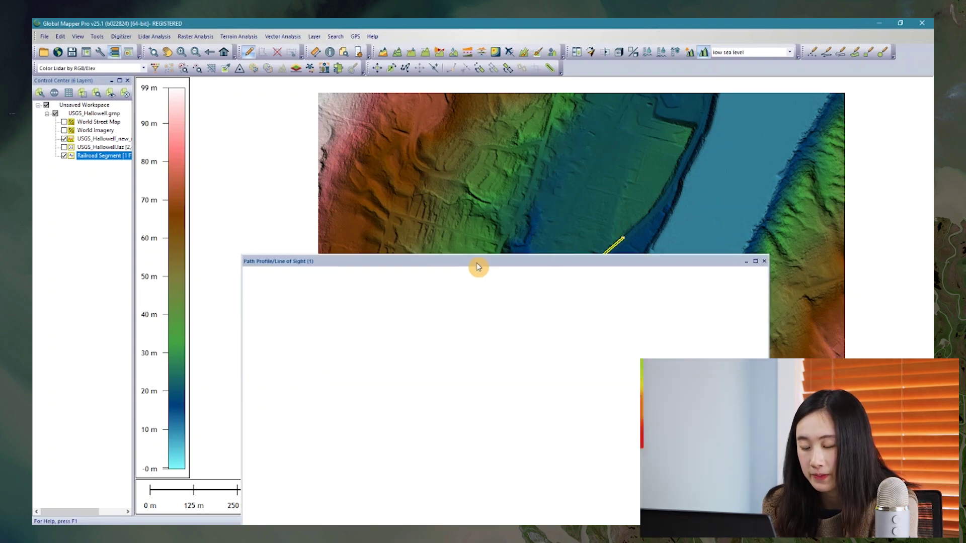
drag(471, 265, 537, 277)
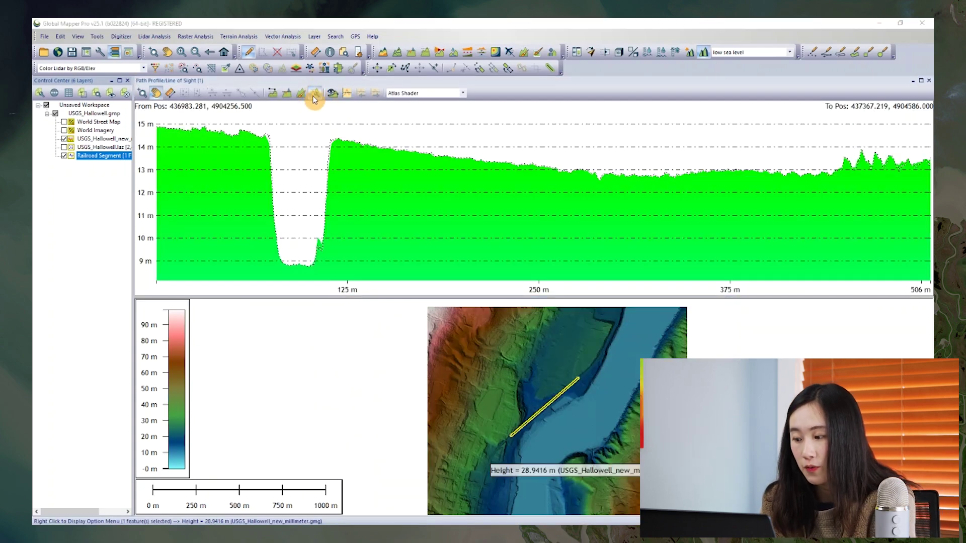
- Enable the display of profiles parallel to the railroad path in the path profile settings, with the line side set to Both
click(314, 94)
click(149, 49)
drag(150, 35, 184, 282)
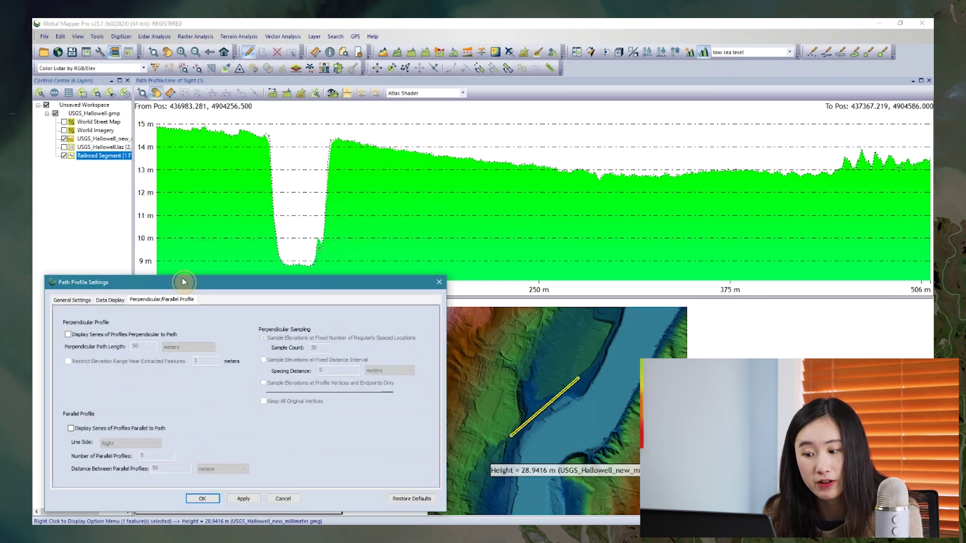
click(70, 430)
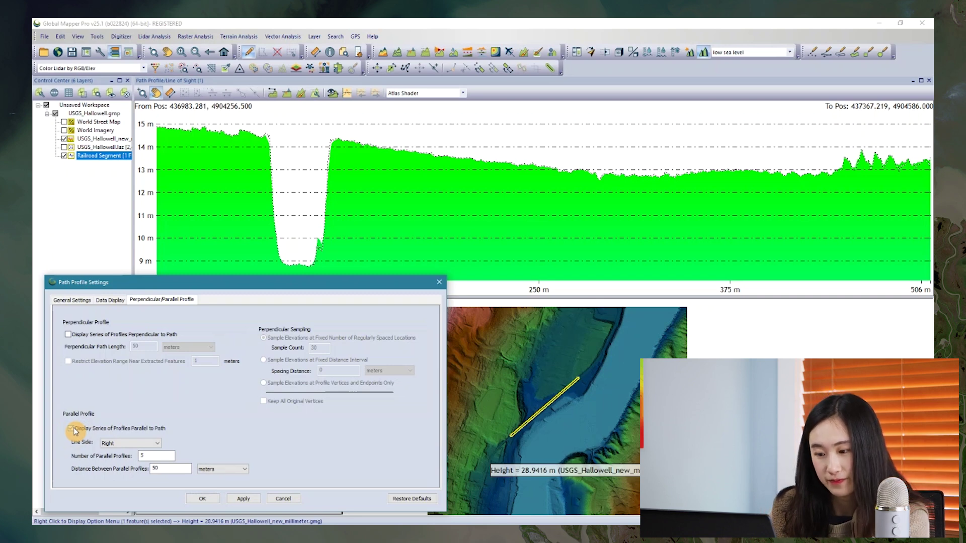
click(130, 444)
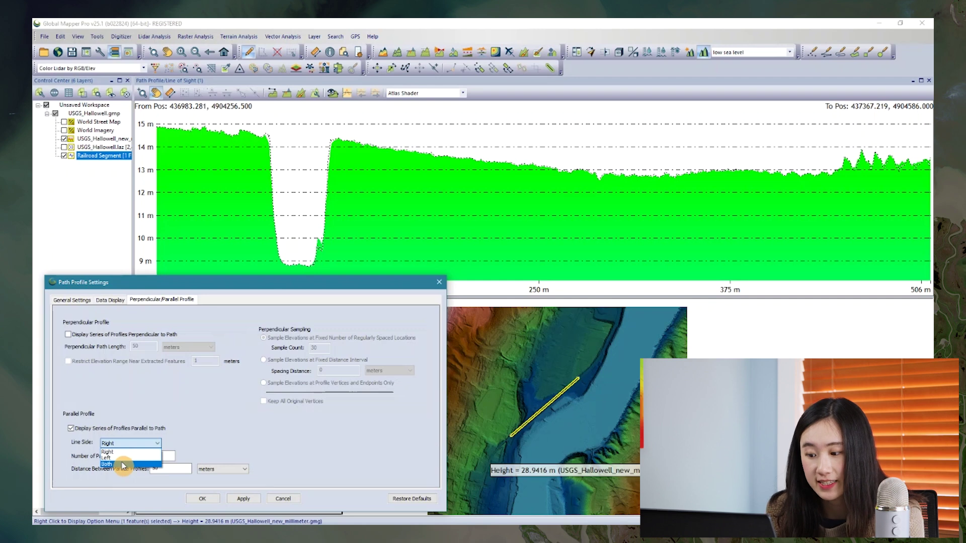
click(122, 464)
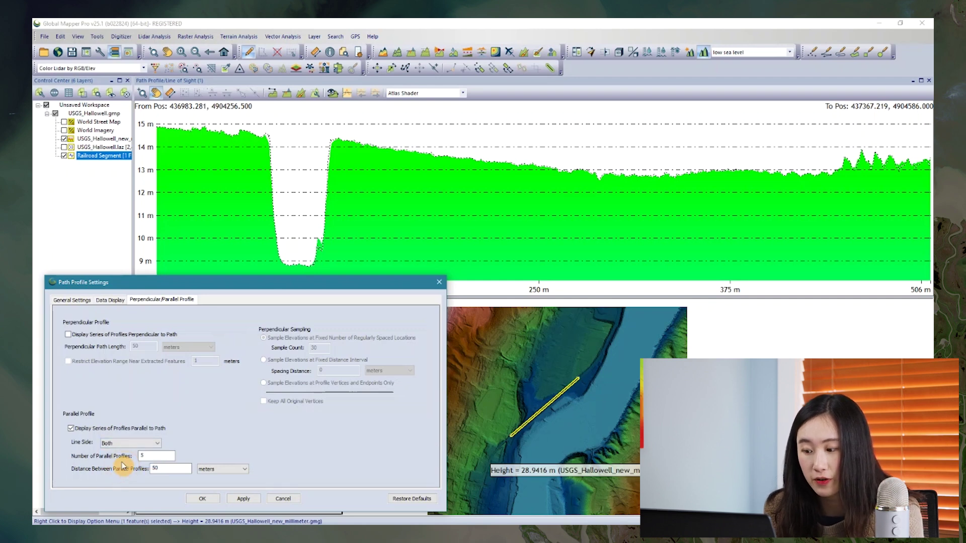
- Set the number of parallel profiles to 5 and their spacing to 3 meters, and apply the path profile settings
double_click(149, 457)
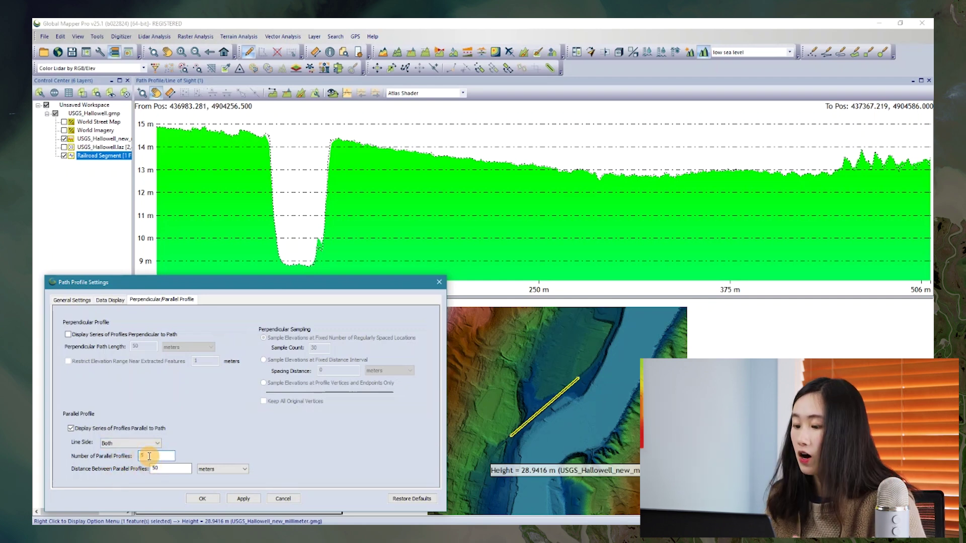
double_click(165, 468)
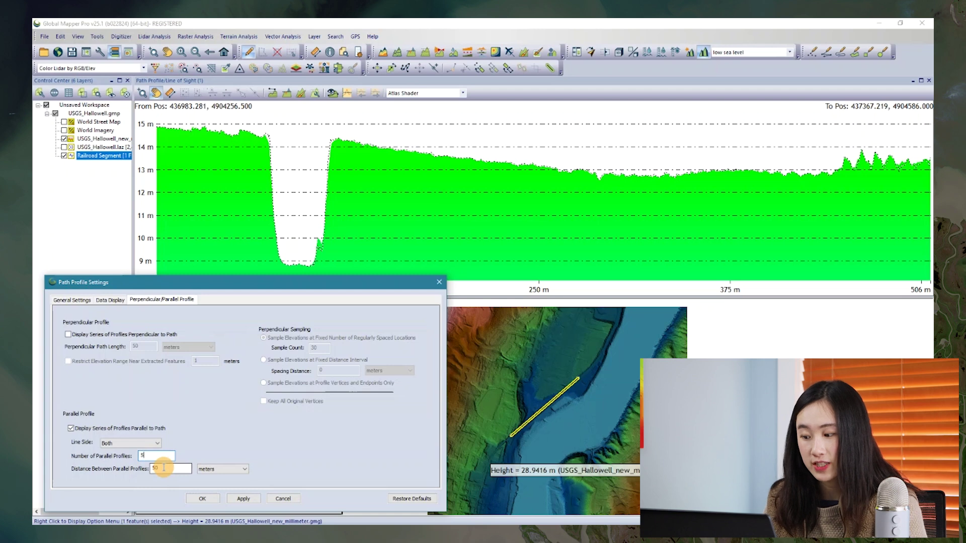
key(BackSpace)
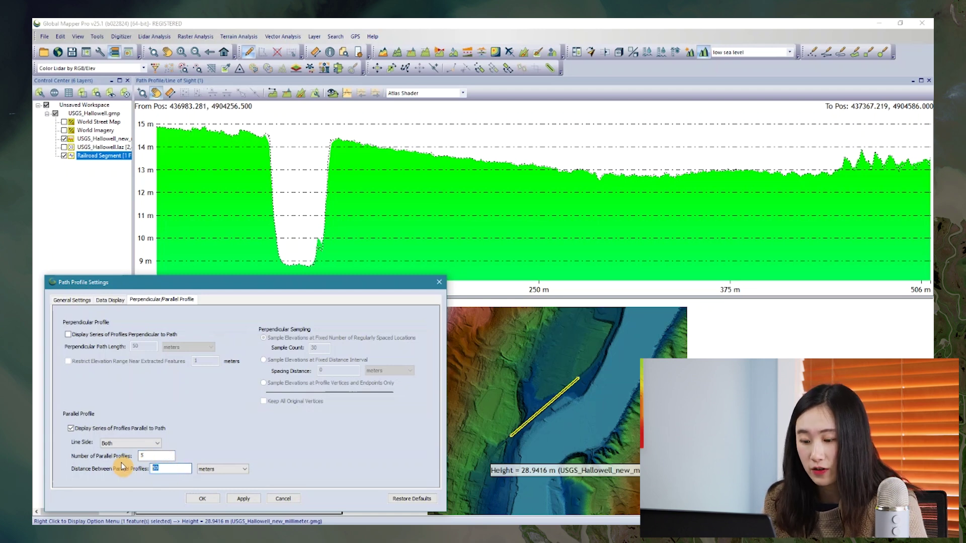
click(243, 500)
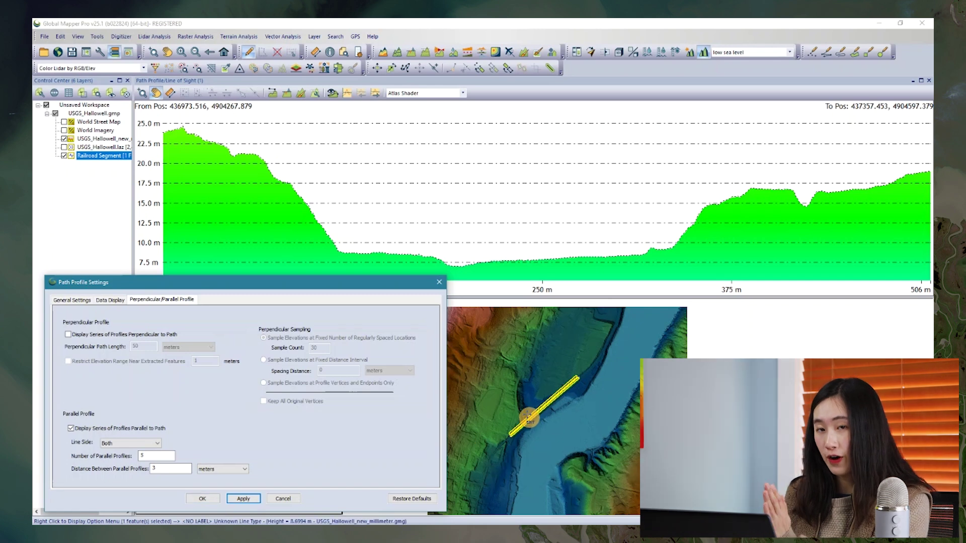
scroll(529, 419, up, 1)
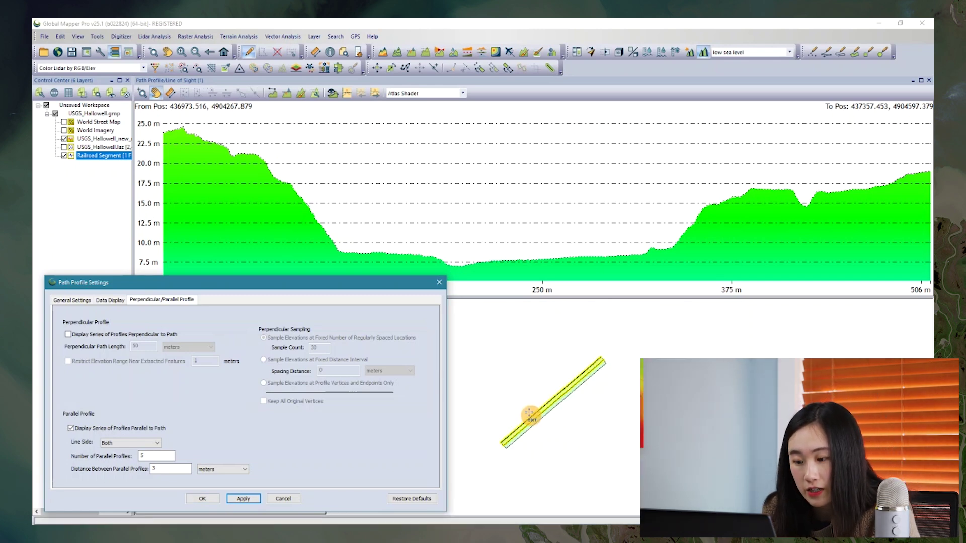
click(207, 499)
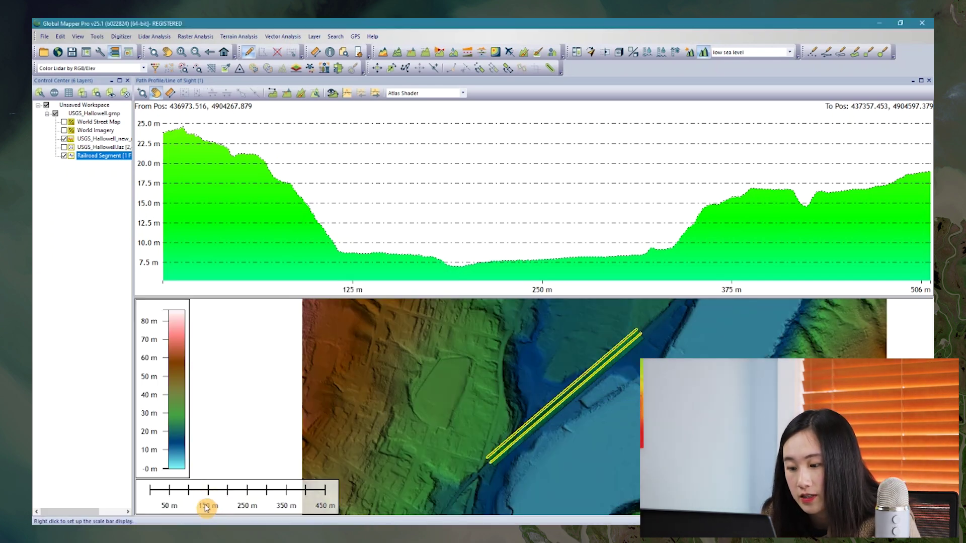
- Advance through the parallel profile series one by one, examining each terrain profile up to the last line
click(376, 93)
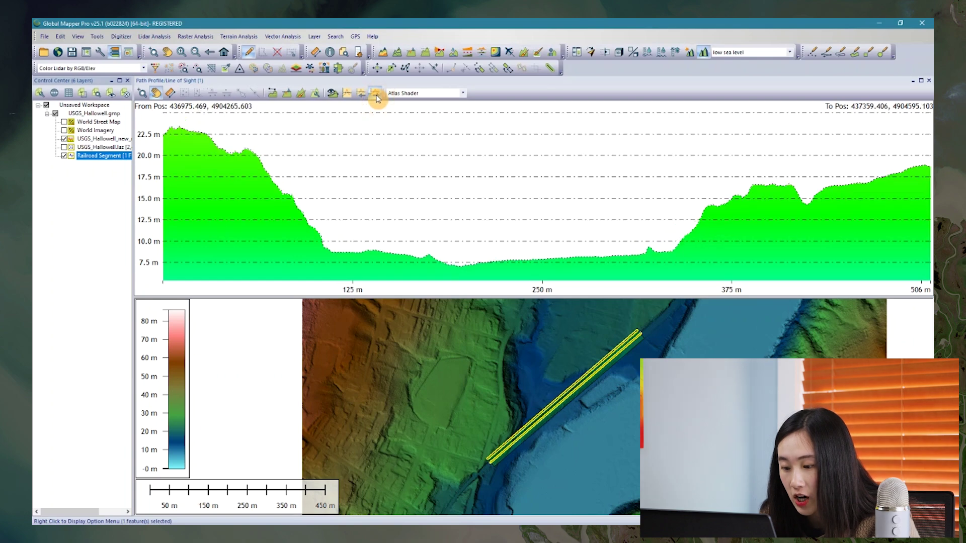
click(376, 94)
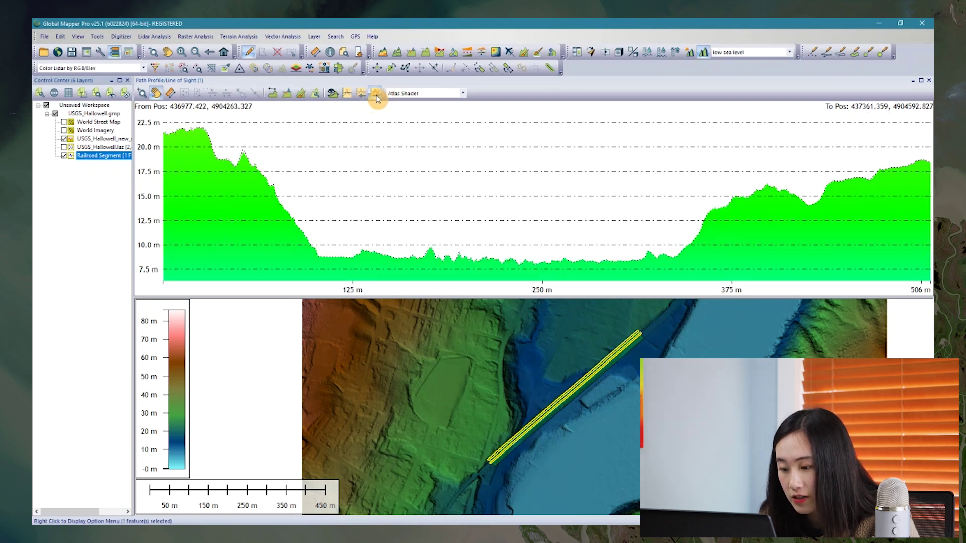
click(376, 94)
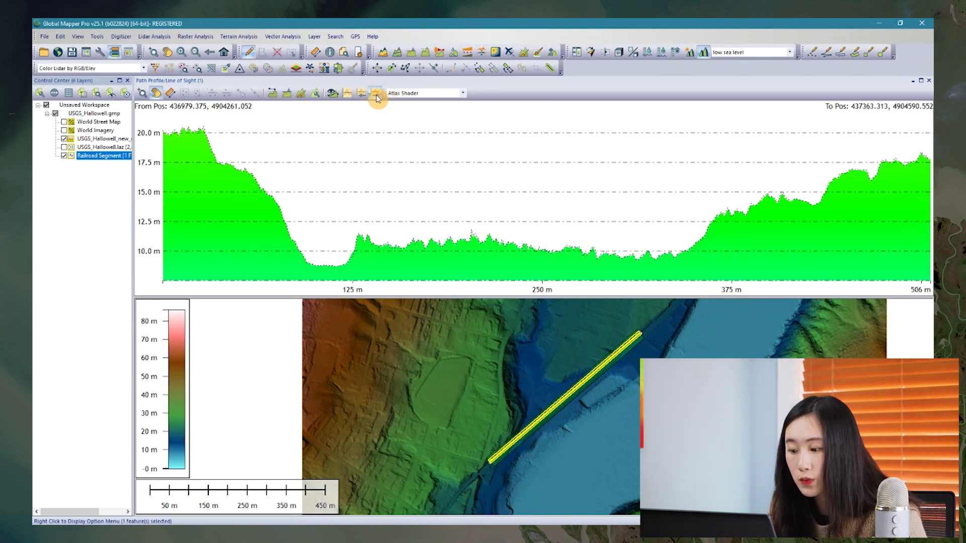
click(376, 96)
click(376, 95)
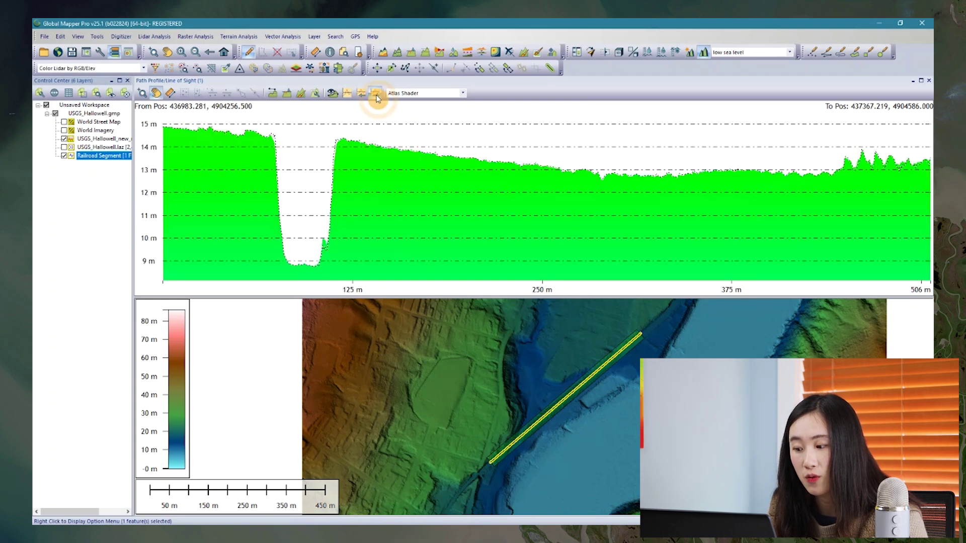
click(376, 96)
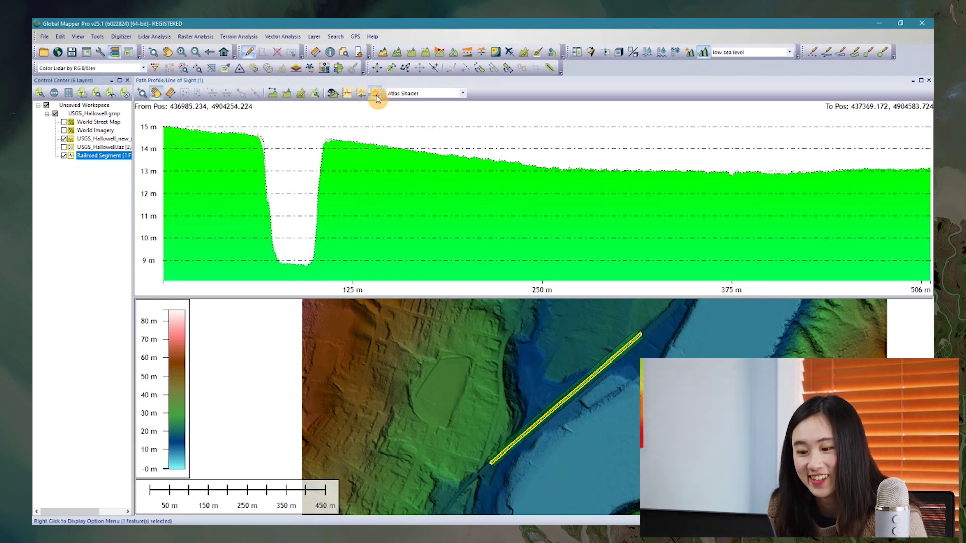
click(378, 97)
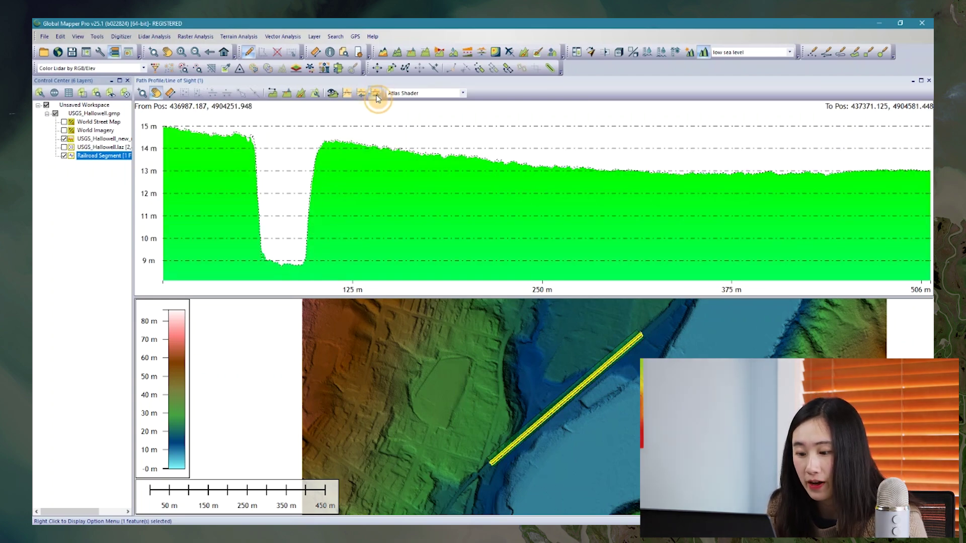
click(378, 97)
click(378, 97)
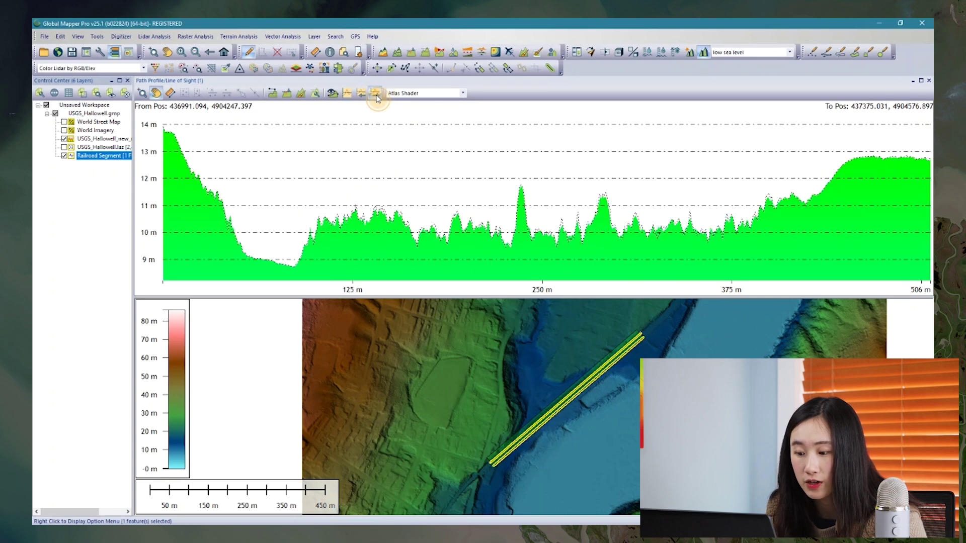
click(378, 97)
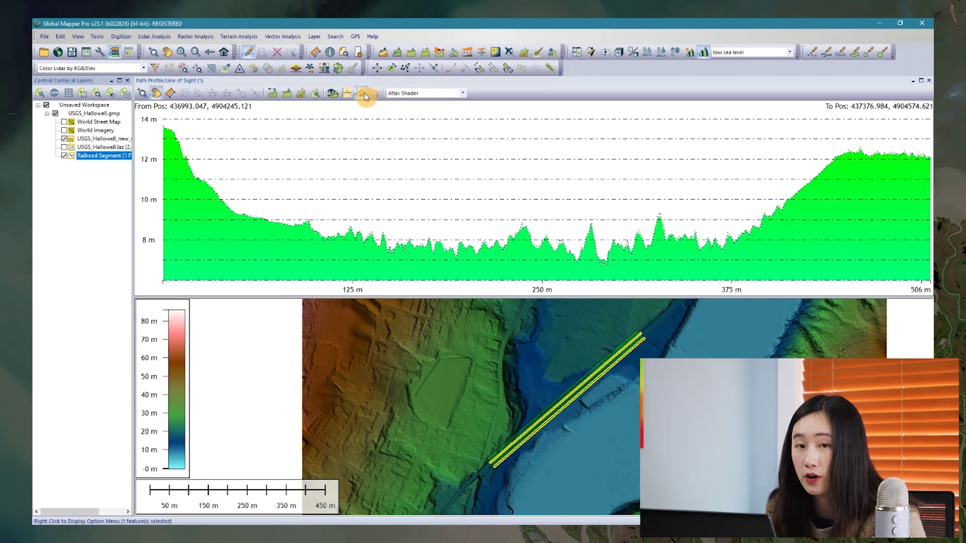
- Go back through the parallel series to the profile immediately next to the original railroad line on the river side
click(364, 94)
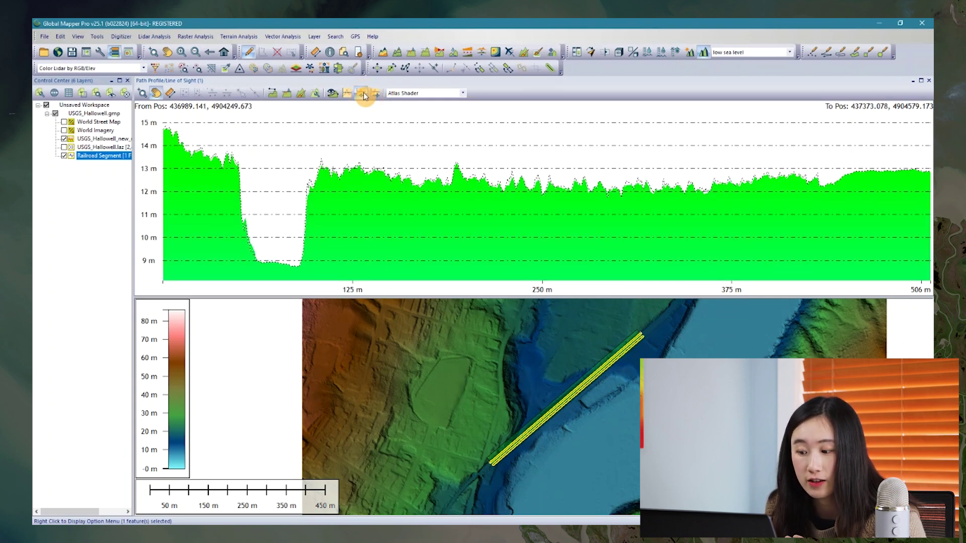
click(364, 94)
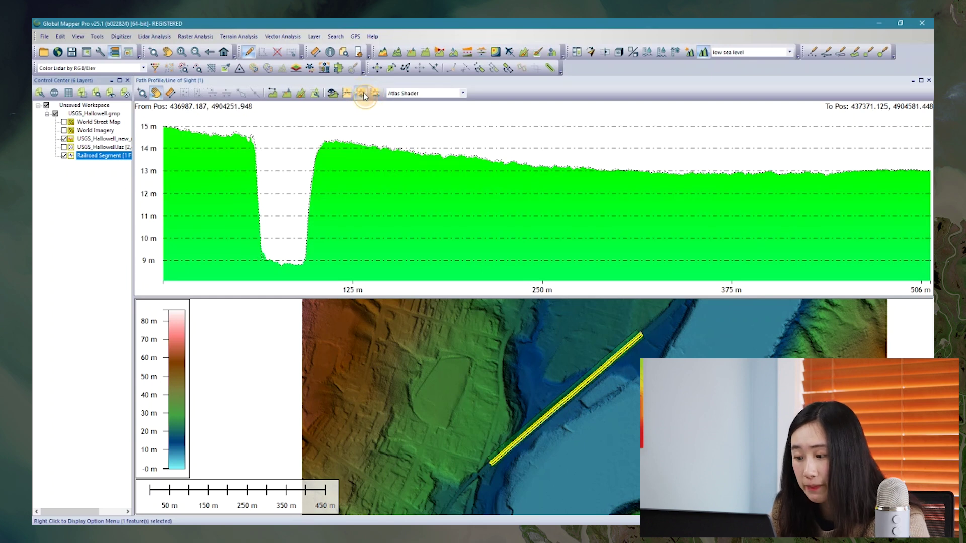
click(364, 95)
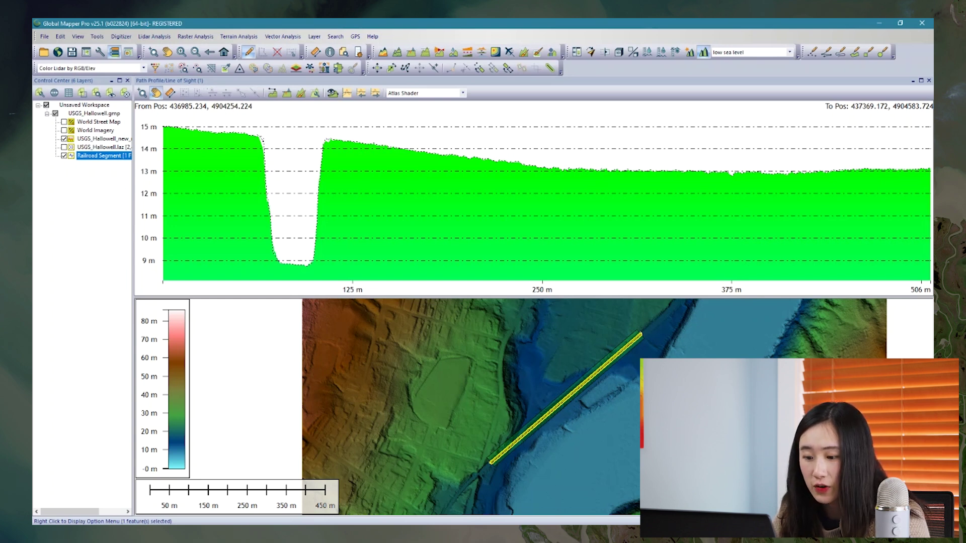
- Turn on a reference line at 12 meters in the path profile's general settings and apply it
click(315, 94)
click(315, 98)
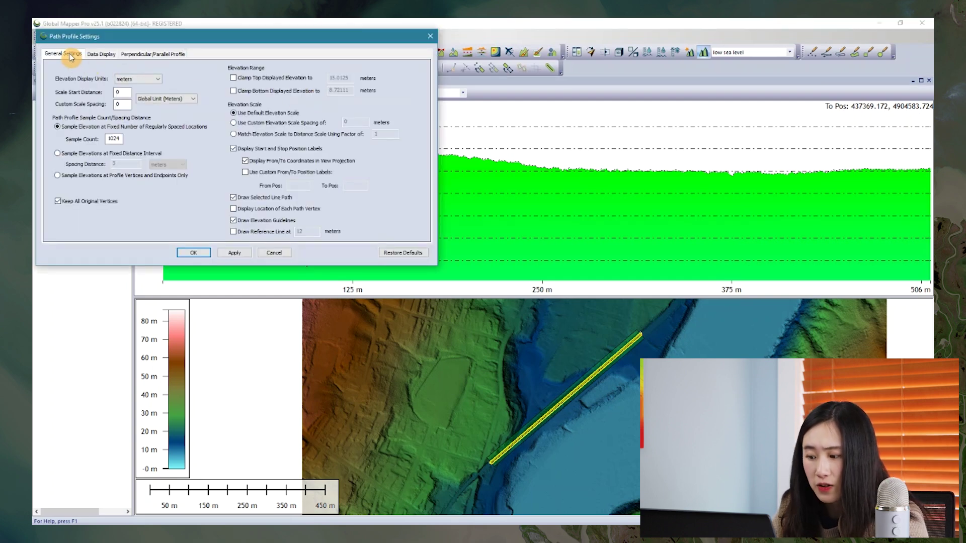
click(233, 231)
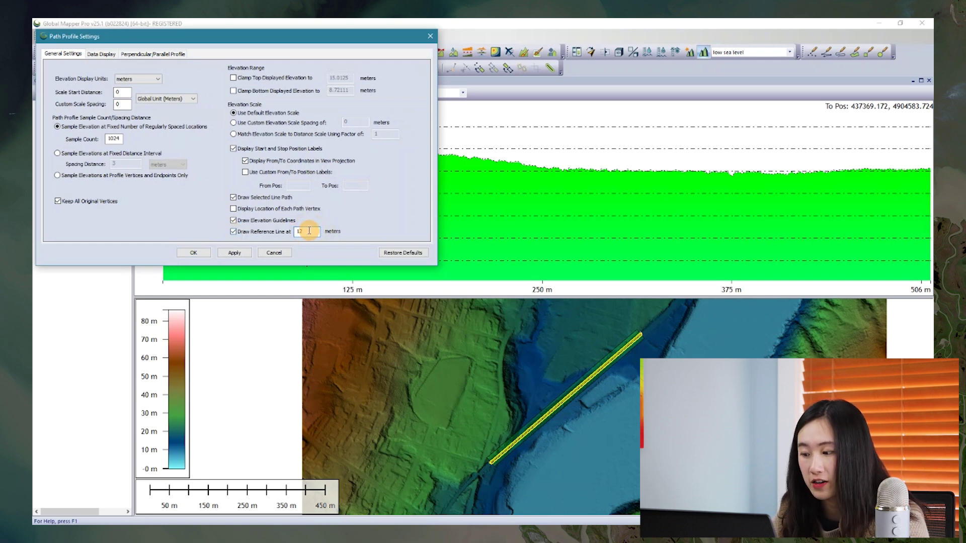
click(225, 254)
click(193, 255)
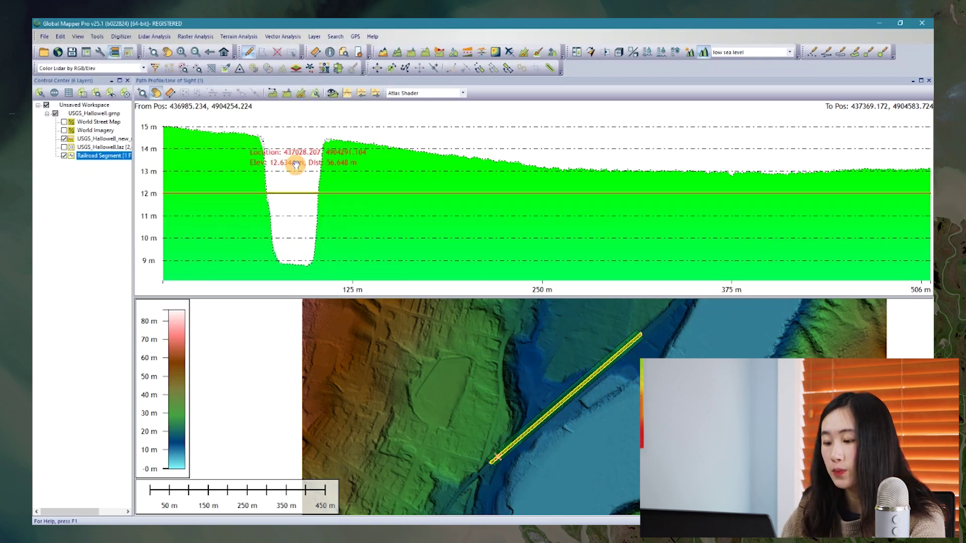
- Compare the parallel profiles with the 12-meter reference line, going forward through the series and back to the original railroad path
click(375, 93)
click(376, 93)
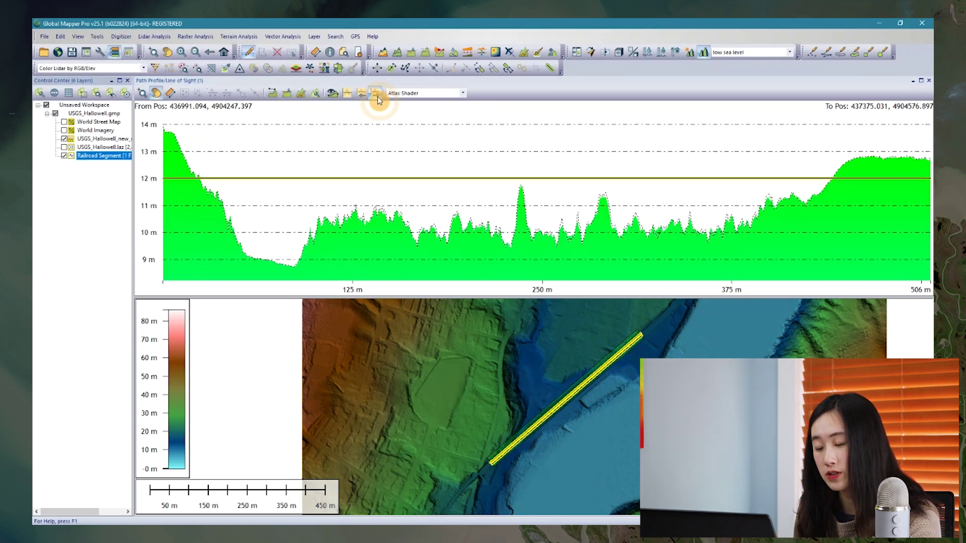
click(375, 93)
click(362, 93)
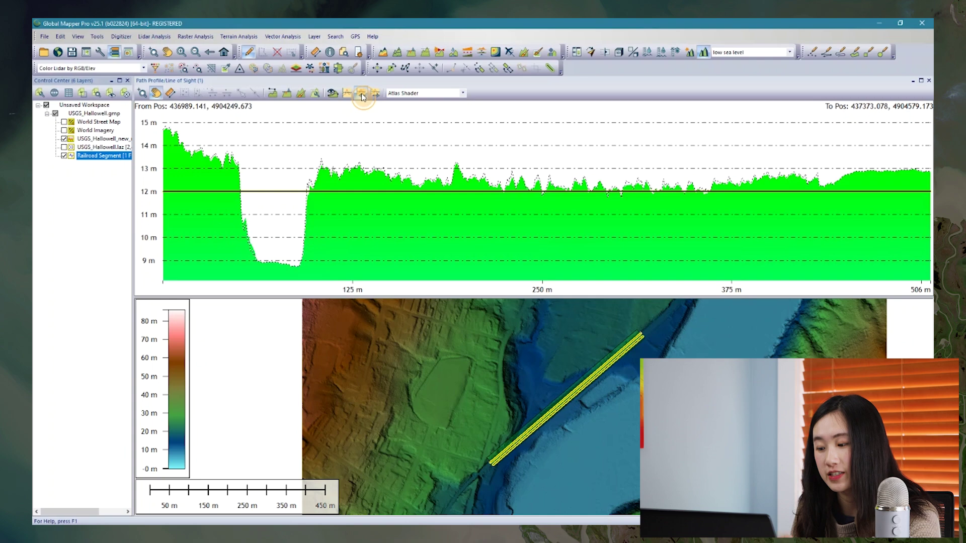
click(363, 94)
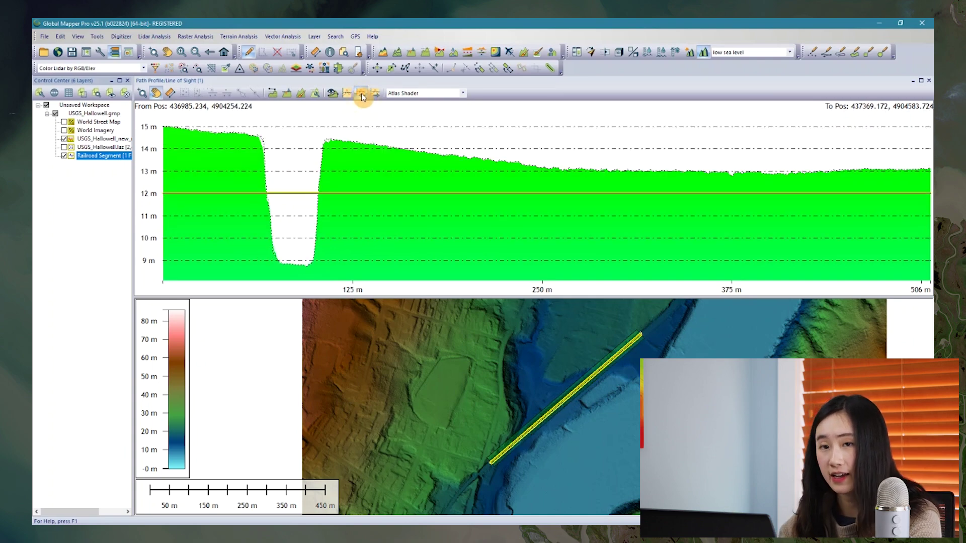
click(362, 93)
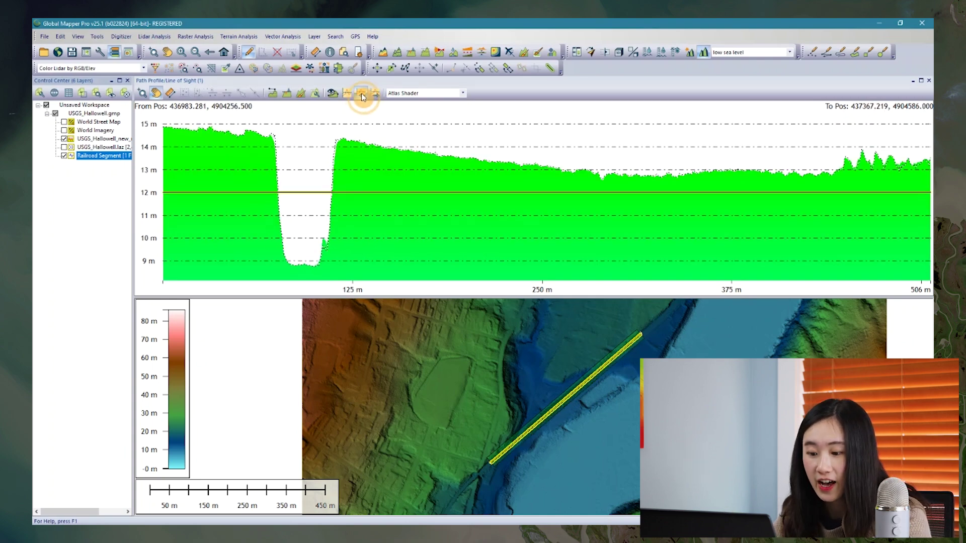
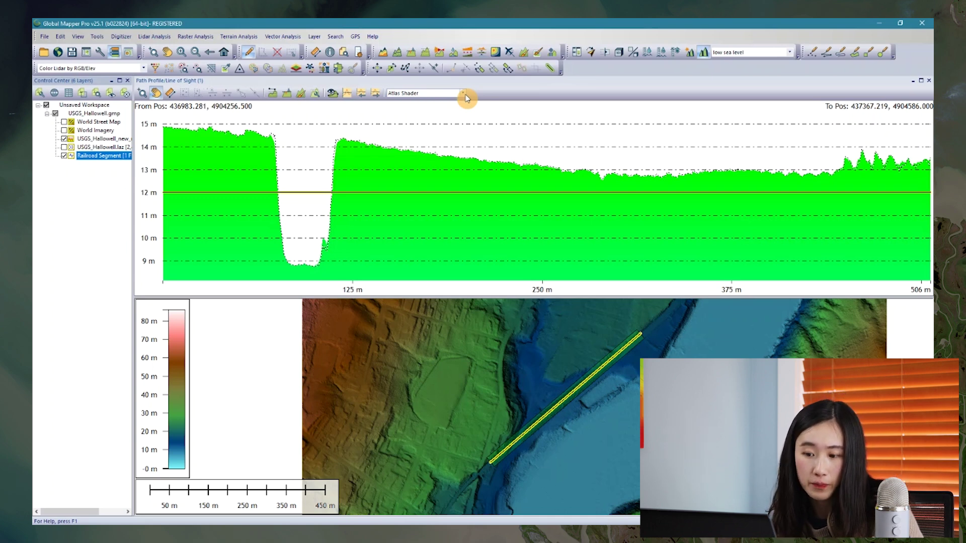
- Try the Color Ramp Shader and Viridis Shader on the path profile, and restore the Atlas Shader
click(464, 94)
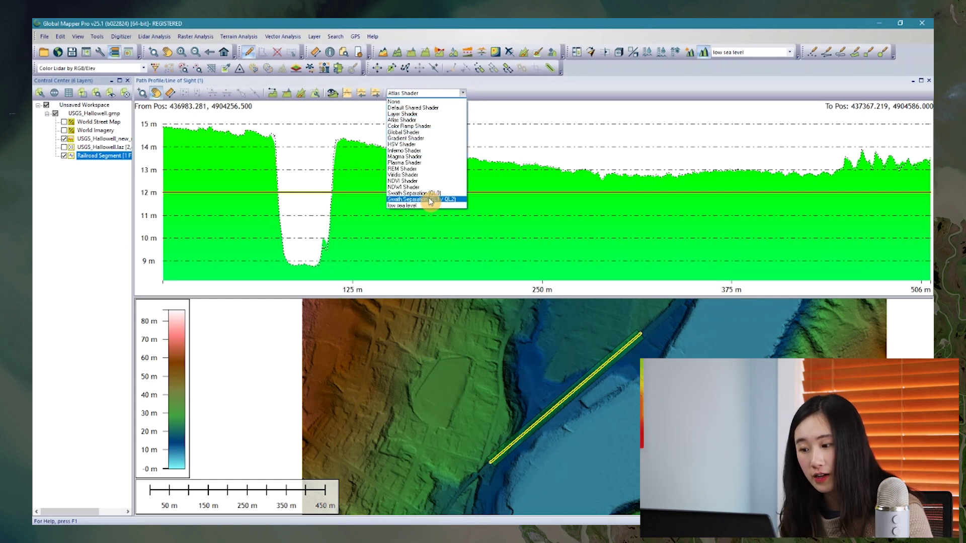
click(410, 126)
click(417, 94)
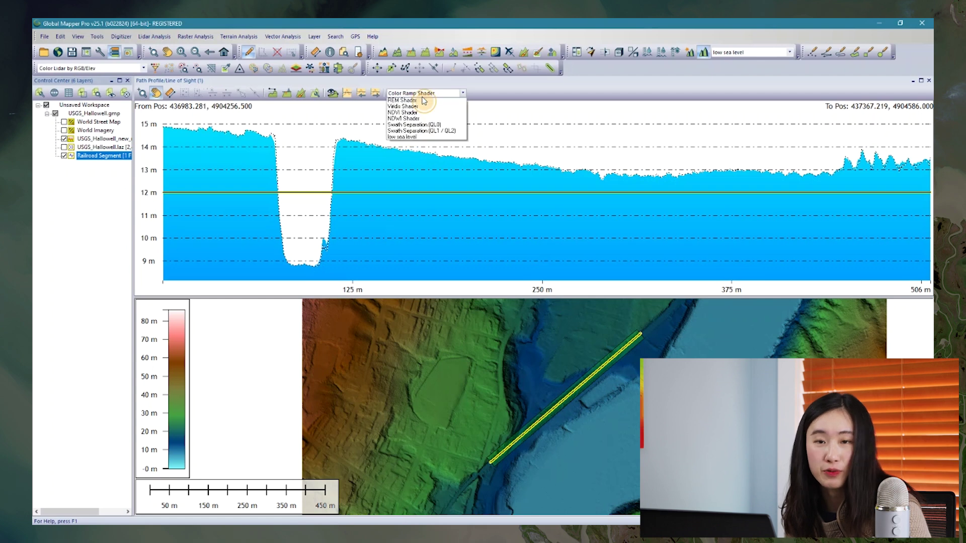
click(408, 174)
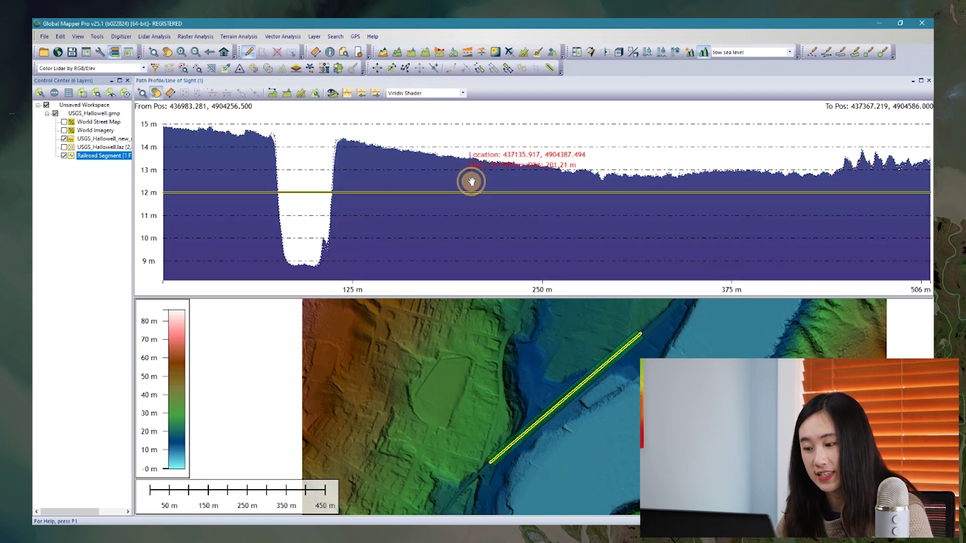
click(445, 94)
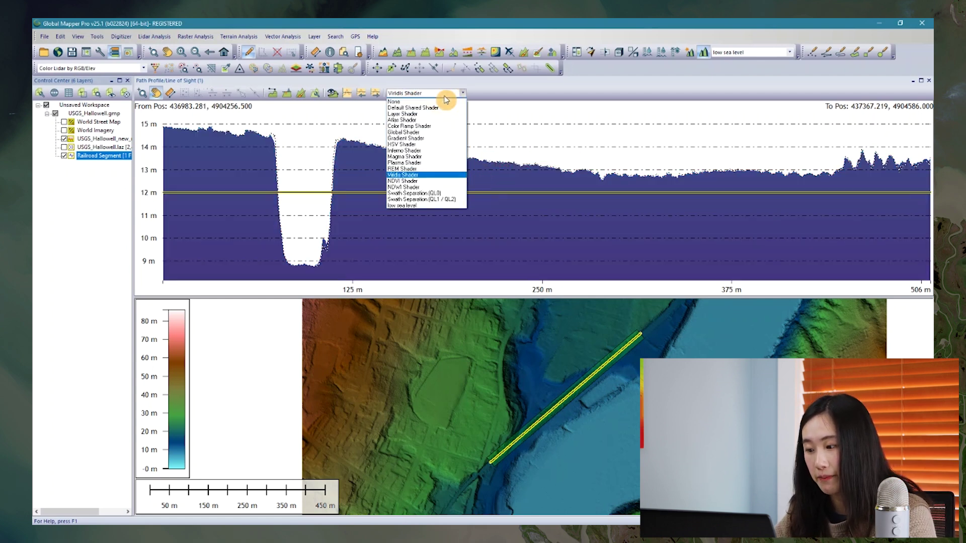
click(434, 117)
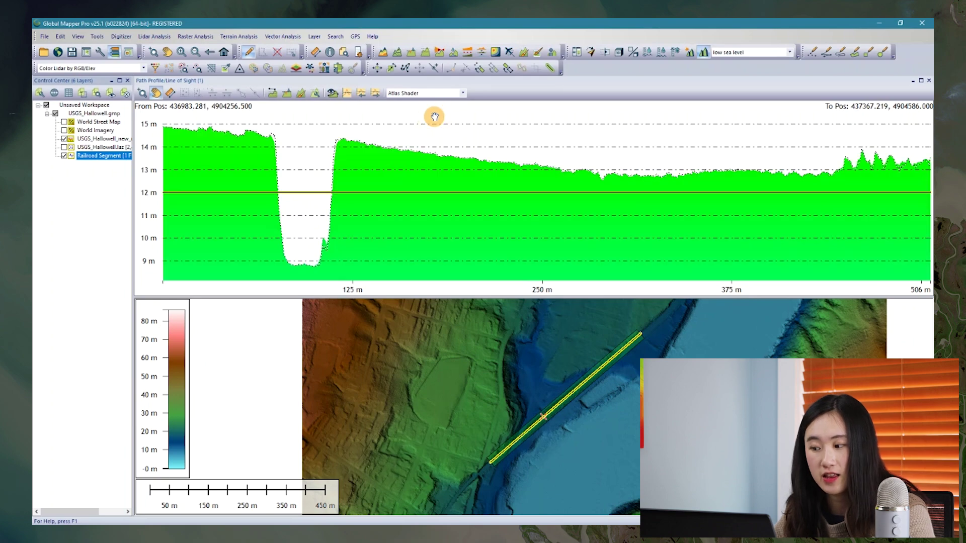
- Try the Atlas Shader and Color Ramp Shader on the map's terrain, and restore the low sea level shader
click(743, 53)
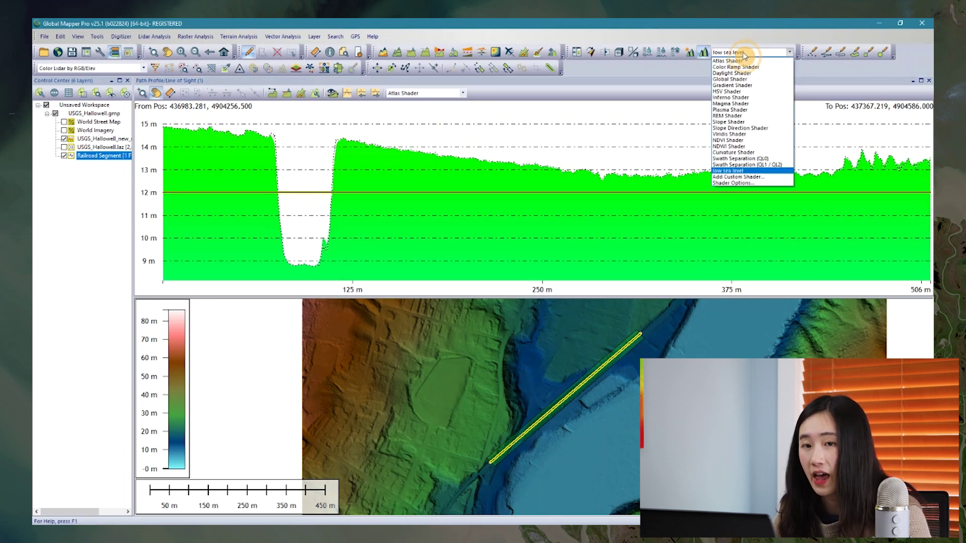
click(735, 61)
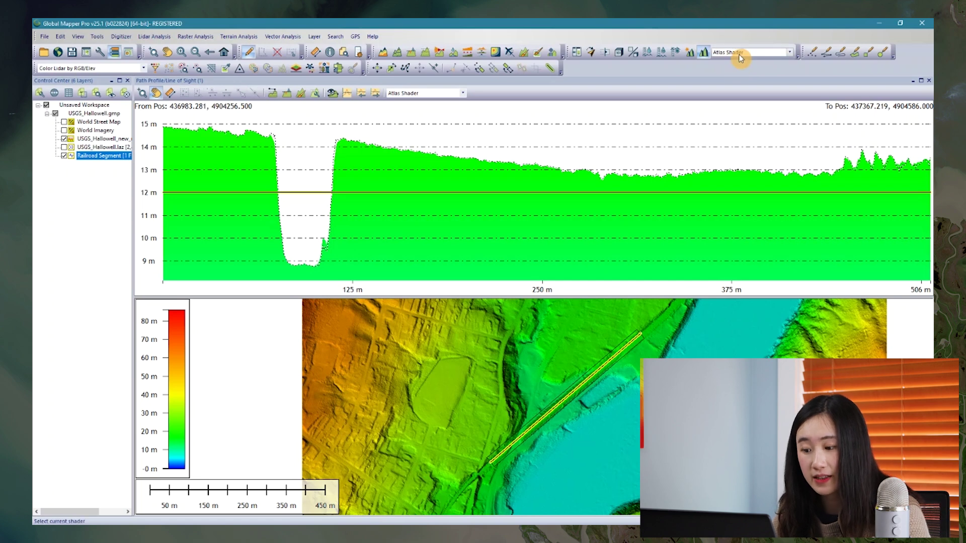
click(741, 53)
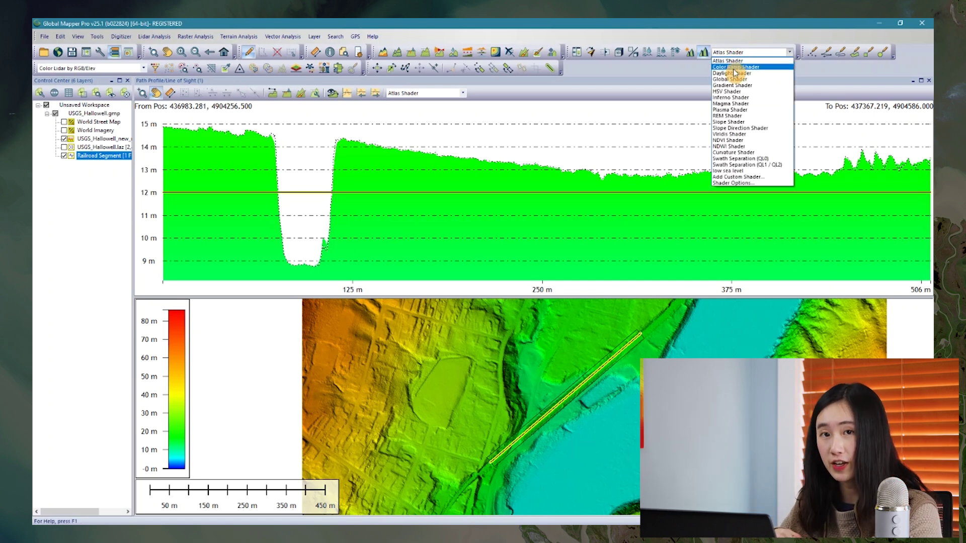
click(736, 66)
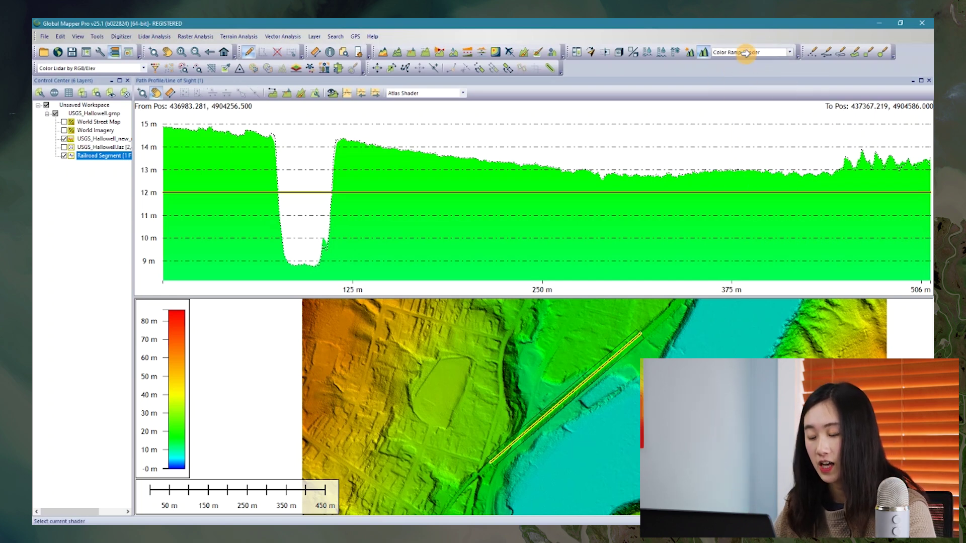
click(752, 53)
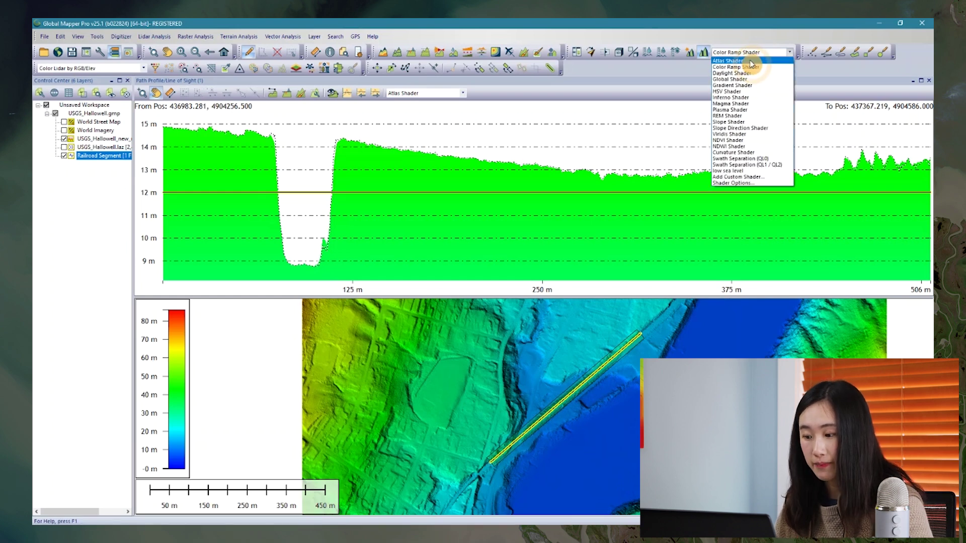
click(740, 171)
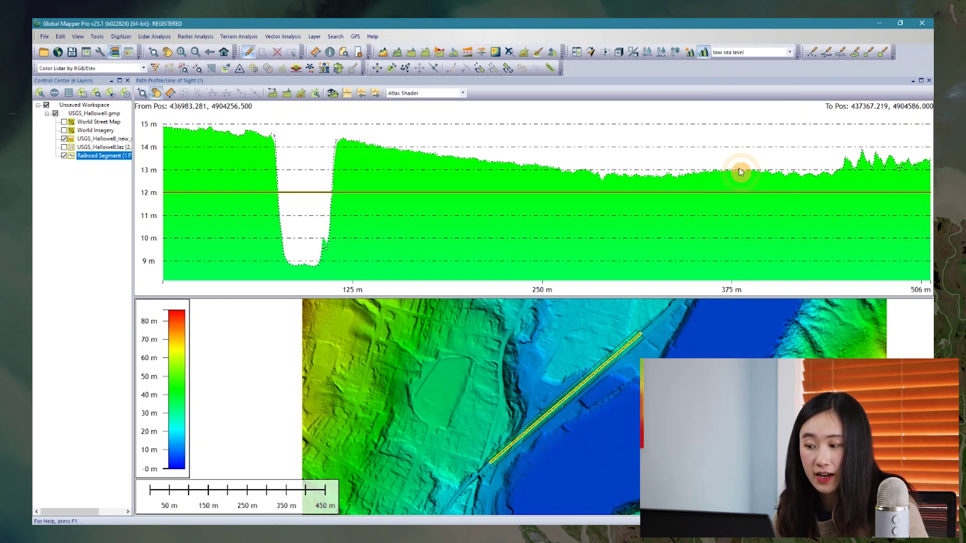
click(740, 171)
- Set the path profile's shader to Color Ramp Shader
click(441, 99)
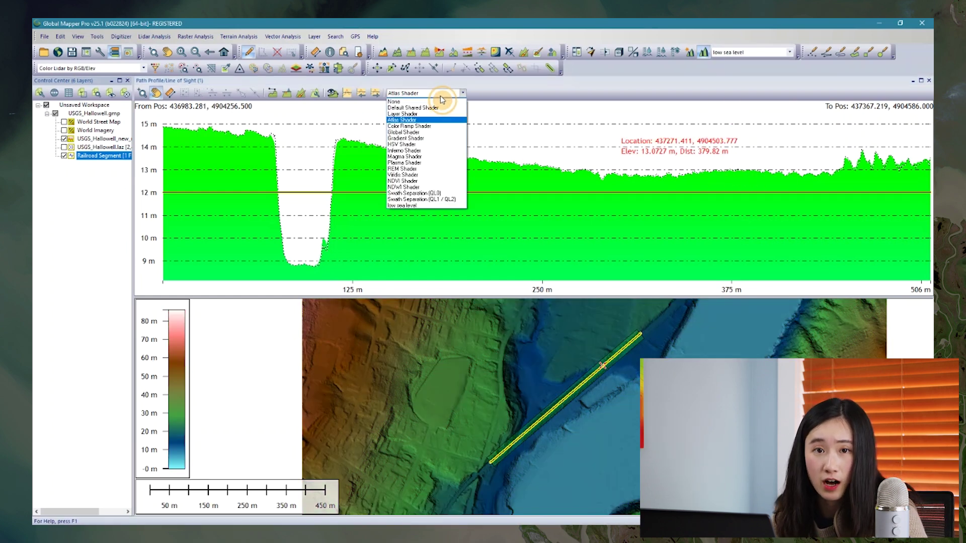
click(434, 126)
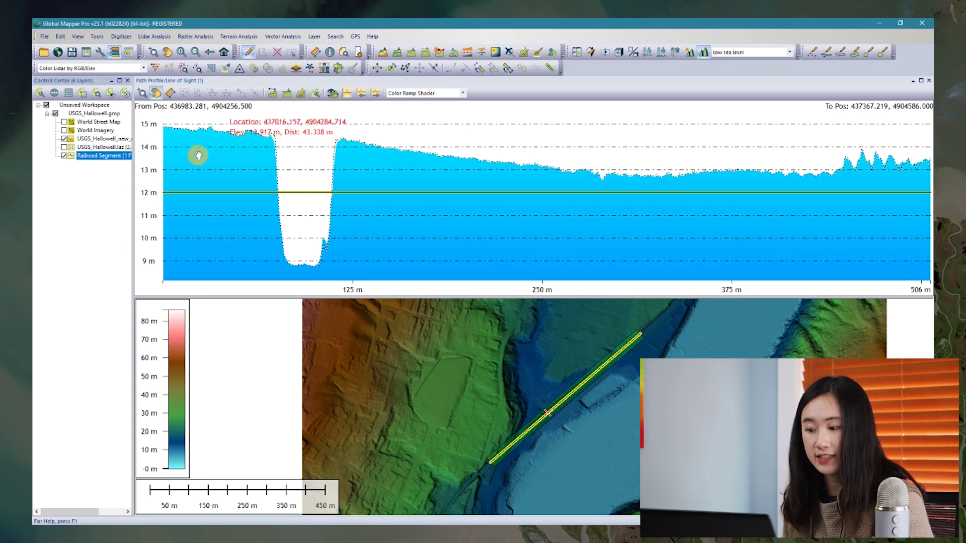
- Draw a new path profile line from the western hillside eastward toward the railroad
click(425, 52)
click(358, 368)
click(590, 336)
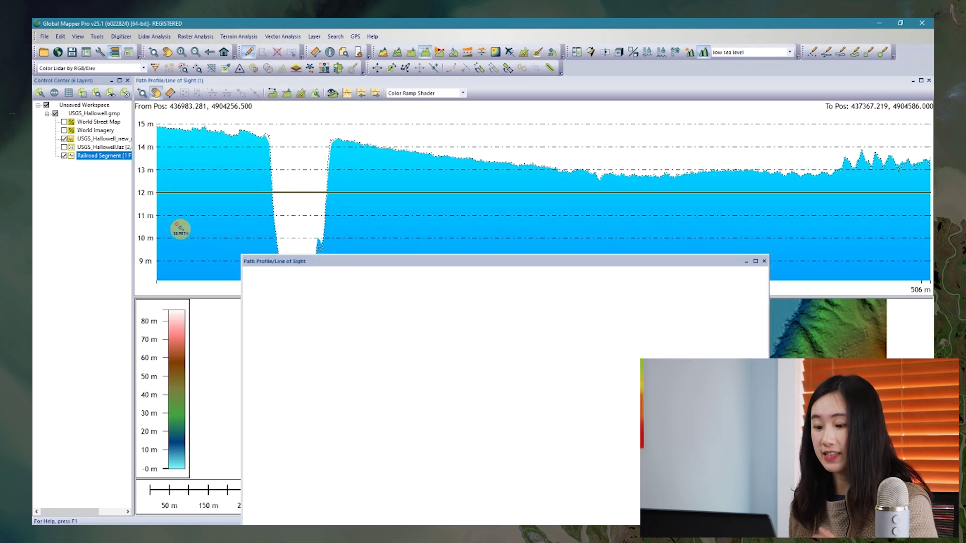
- Show the USGS_Hallowell.laz lidar layer and redraw the hillside path profile to include a swath of lidar points
click(64, 146)
click(765, 262)
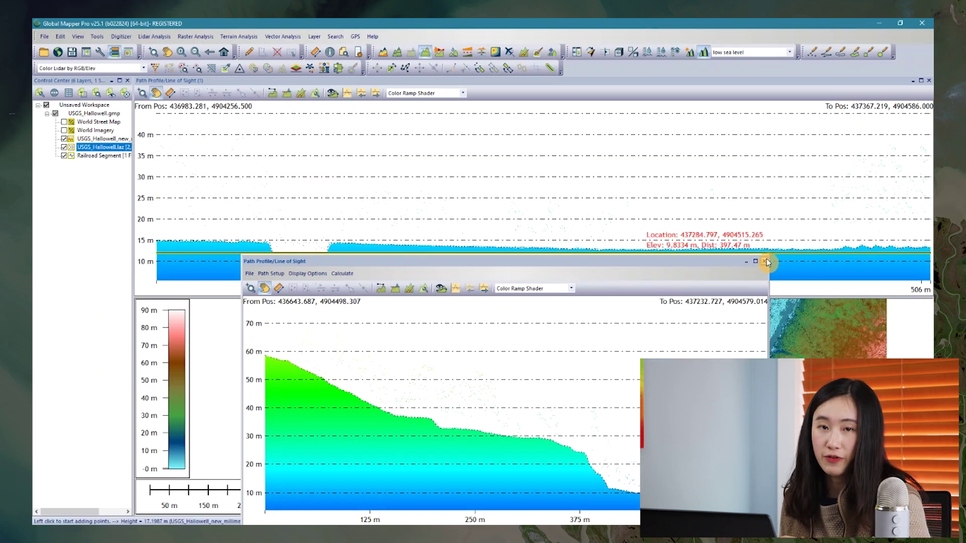
drag(479, 347, 552, 340)
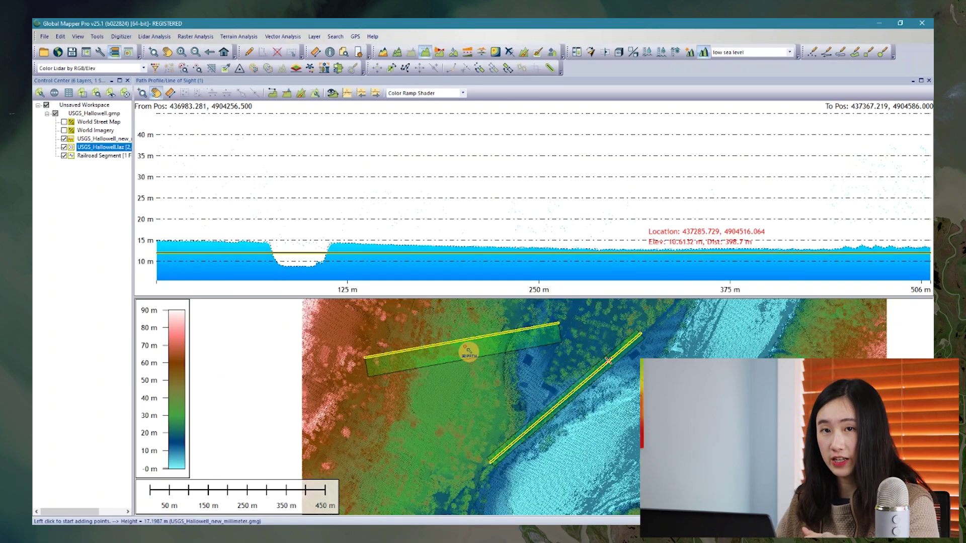
click(473, 356)
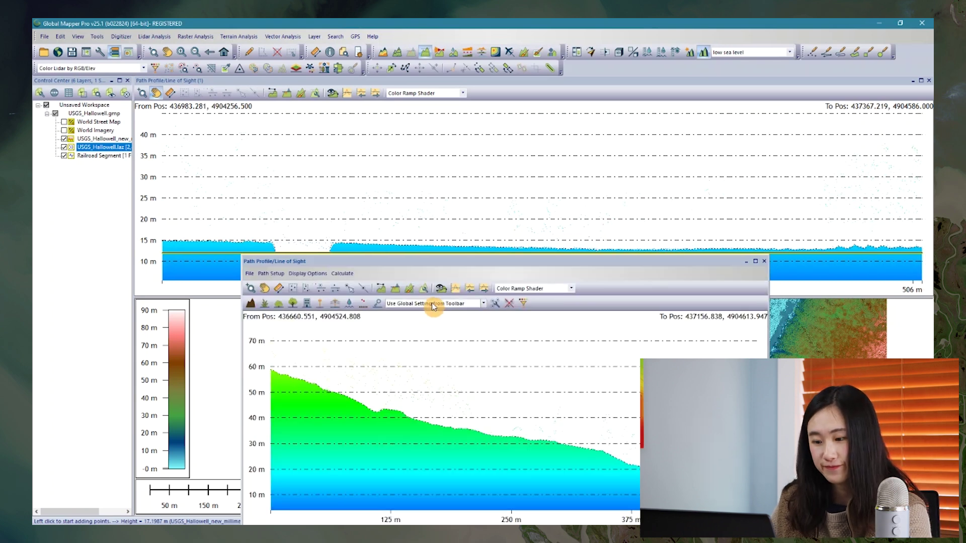
- Color the lidar points in the hillside profile by classification, and switch the coloring to return number
click(431, 303)
click(426, 336)
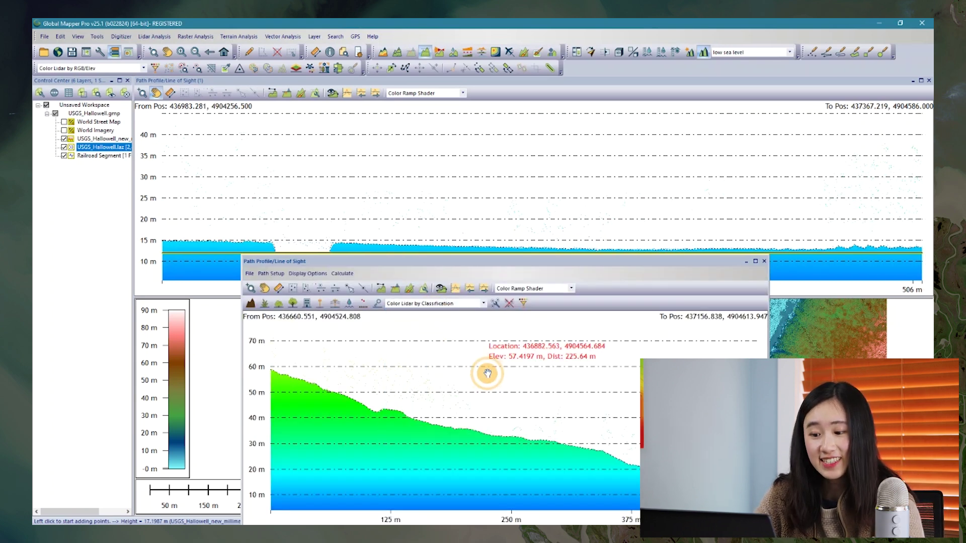
click(438, 304)
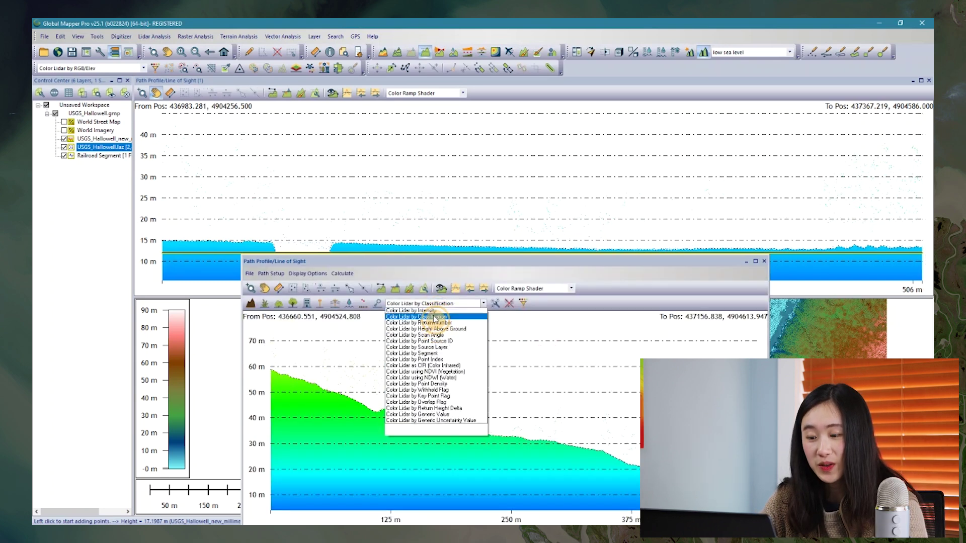
click(445, 346)
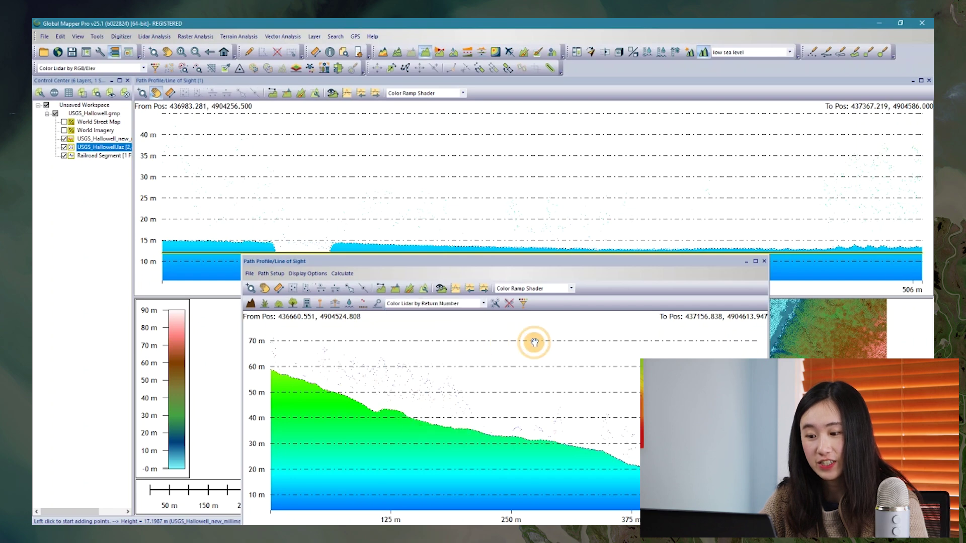
- Close the hillside path profile and hide the USGS_Hallowell.laz lidar layer
click(764, 261)
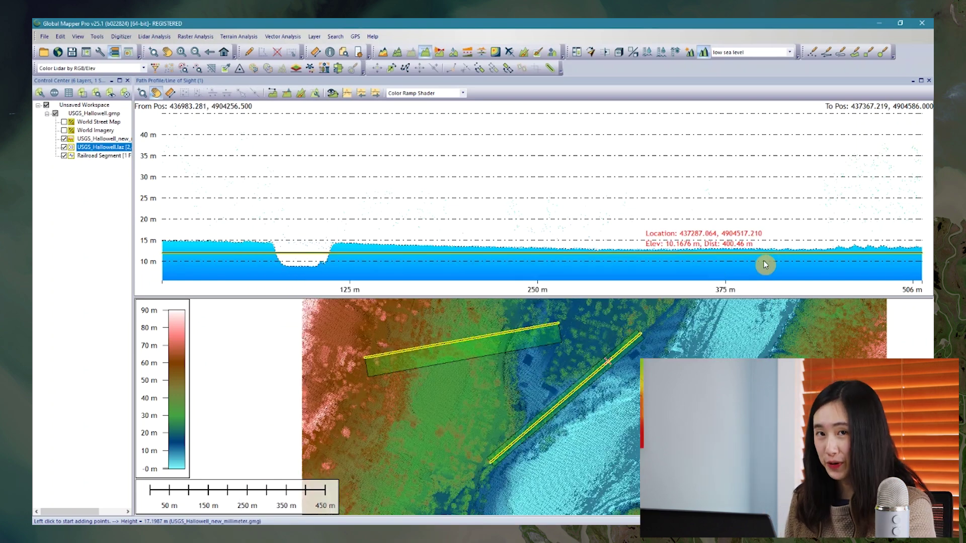
click(64, 147)
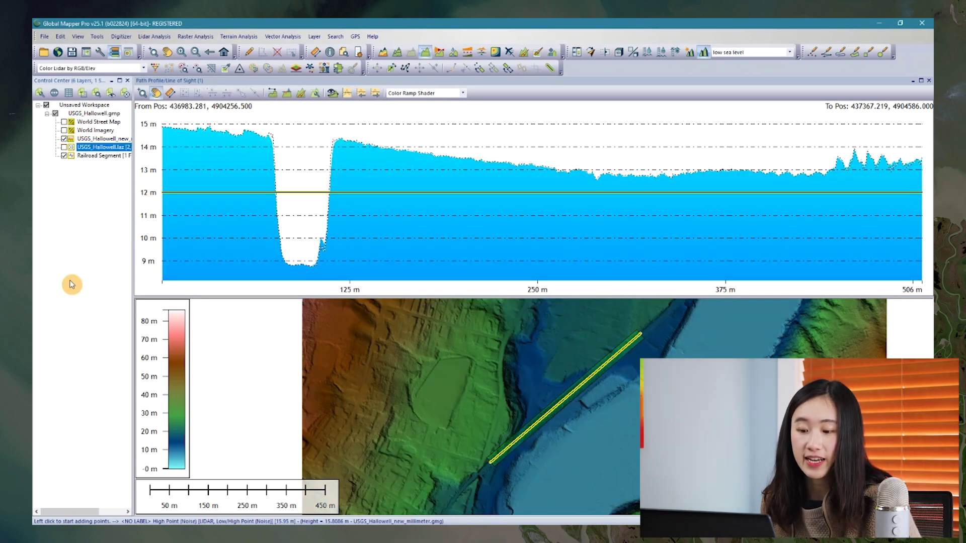
- Enable Terrain Paint for the railroad path profile and dock the Terrain Paint Options beside the profile
click(303, 95)
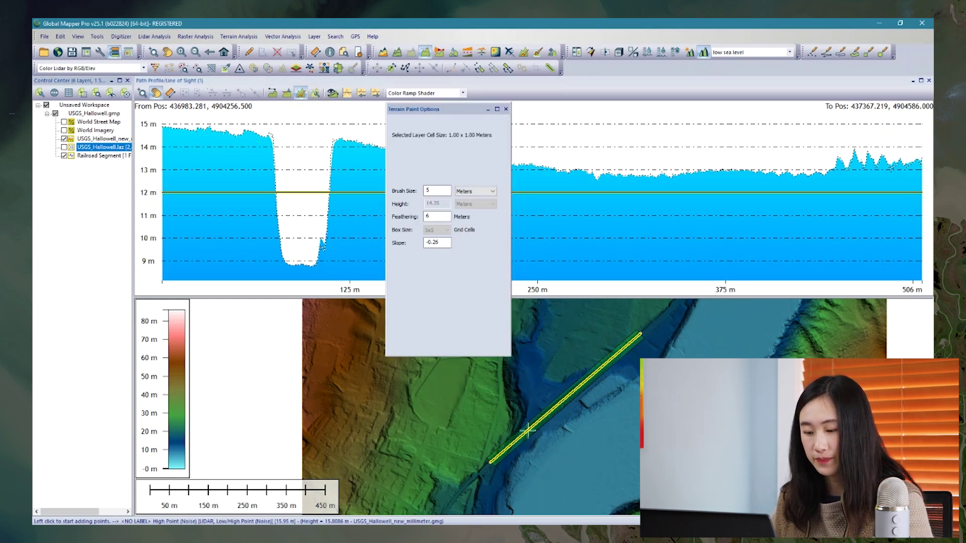
mouse_move(436, 109)
mouse_down()
mouse_move(460, 112)
mouse_move(446, 121)
mouse_up()
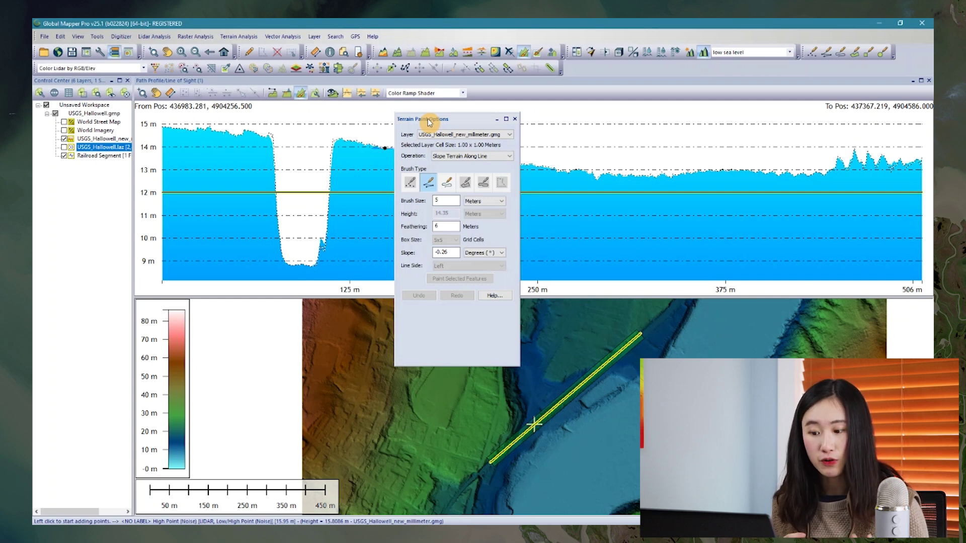
mouse_move(429, 122)
mouse_down()
mouse_move(362, 142)
mouse_move(461, 187)
mouse_move(495, 187)
mouse_up()
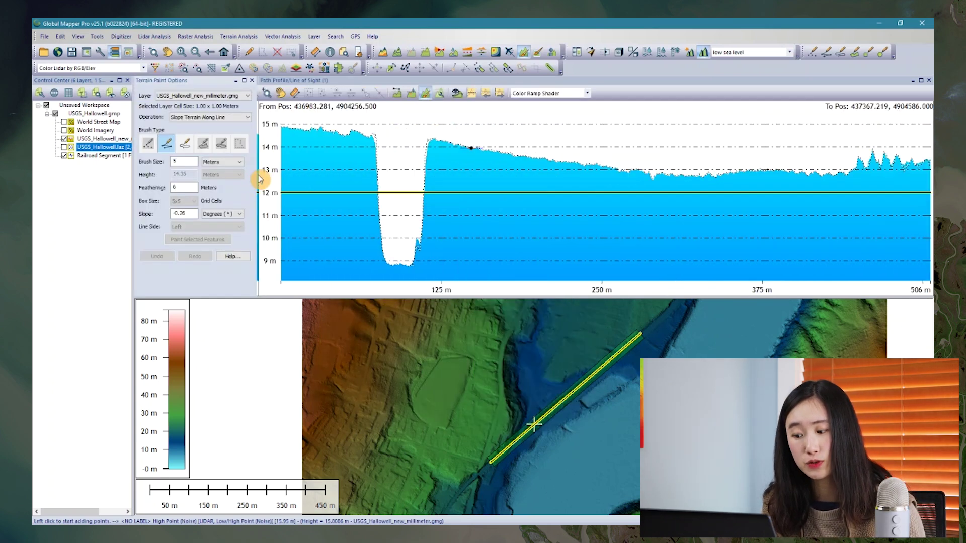
click(431, 91)
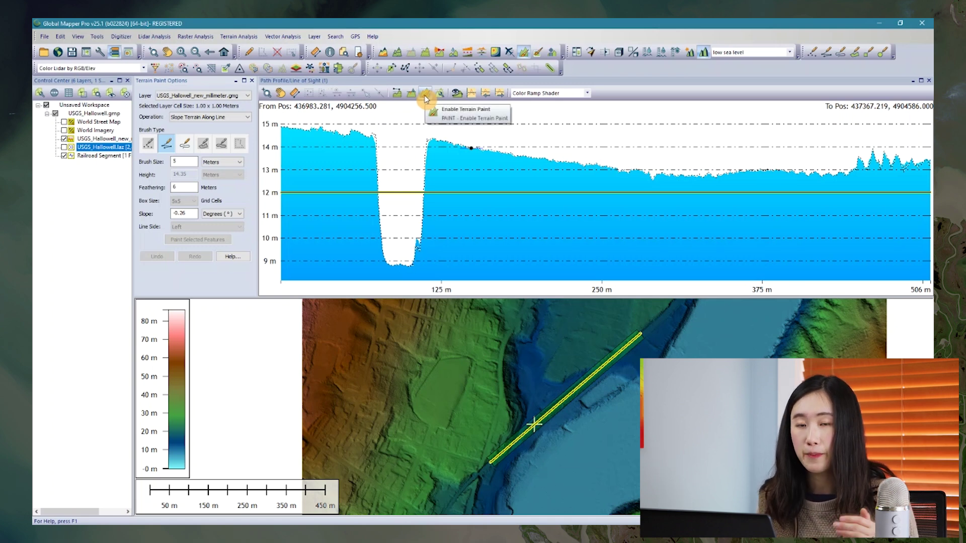
click(425, 97)
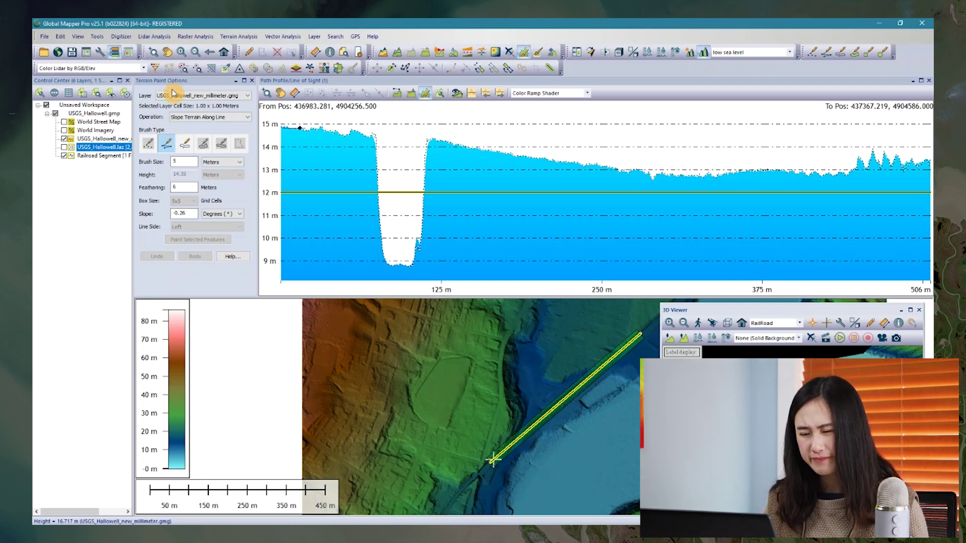
- Configure terrain painting as Slope Terrain Along Line with the line brush, 5 m brush size, 6 m feathering and -0.26 degree slope
click(188, 117)
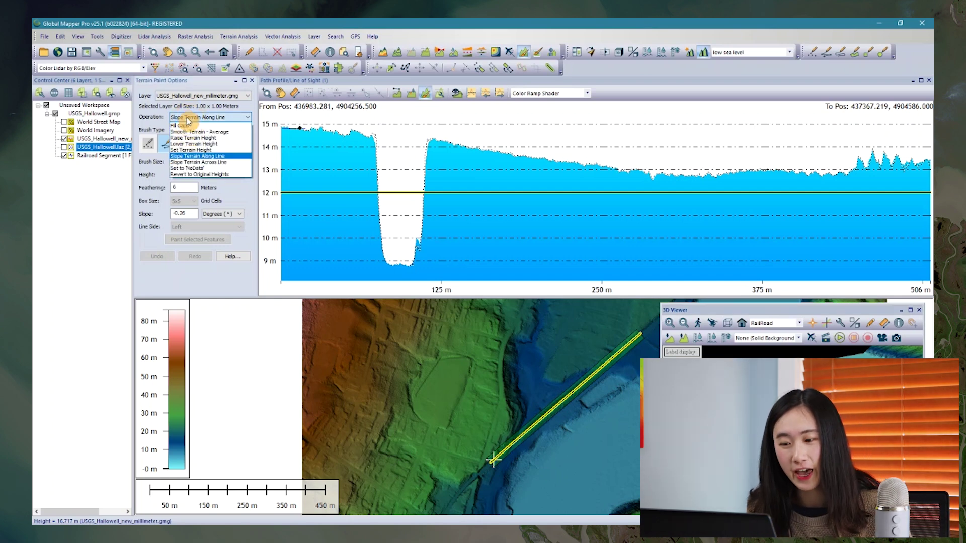
click(192, 157)
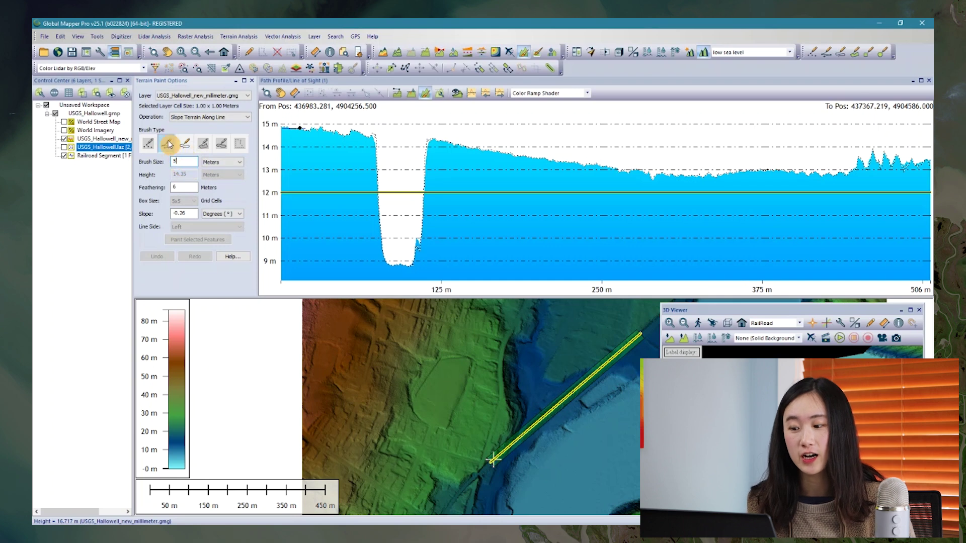
click(168, 144)
click(179, 187)
click(187, 214)
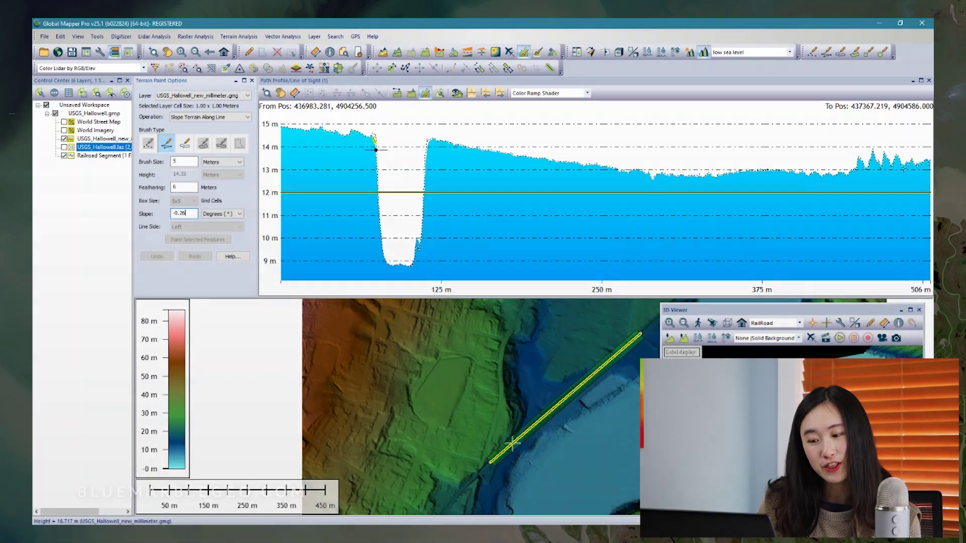
- Paint sloped terrain across the gap in the railroad segment, from its southwest edge to its northeast edge
drag(512, 444, 524, 433)
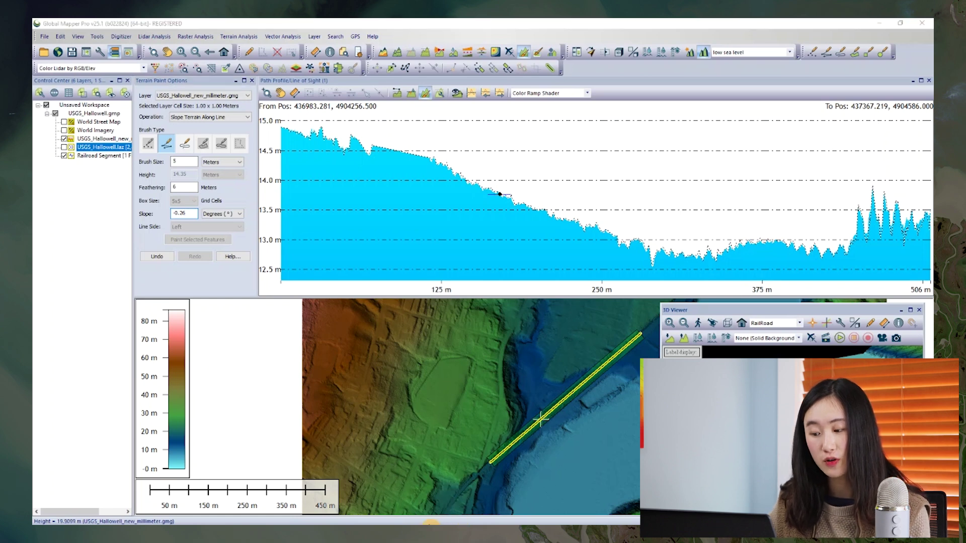
click(380, 355)
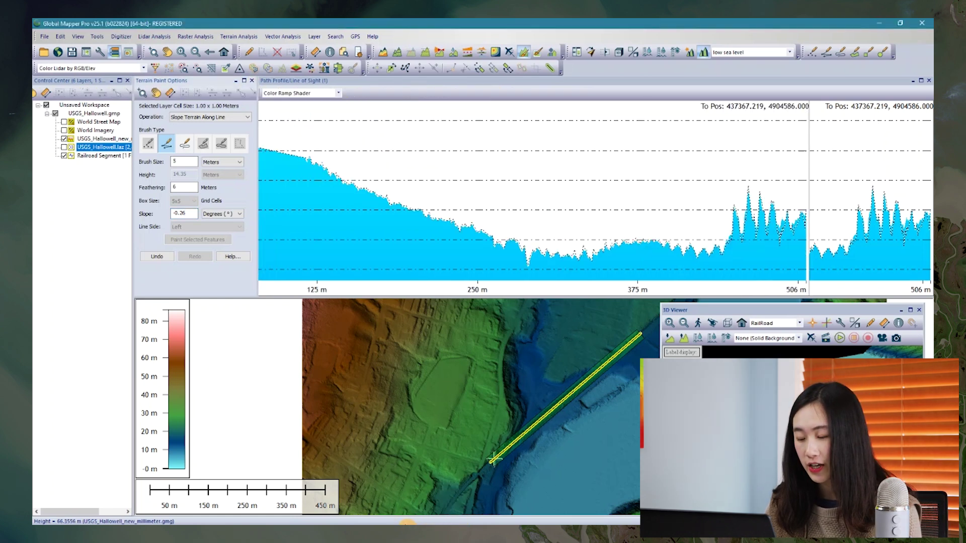